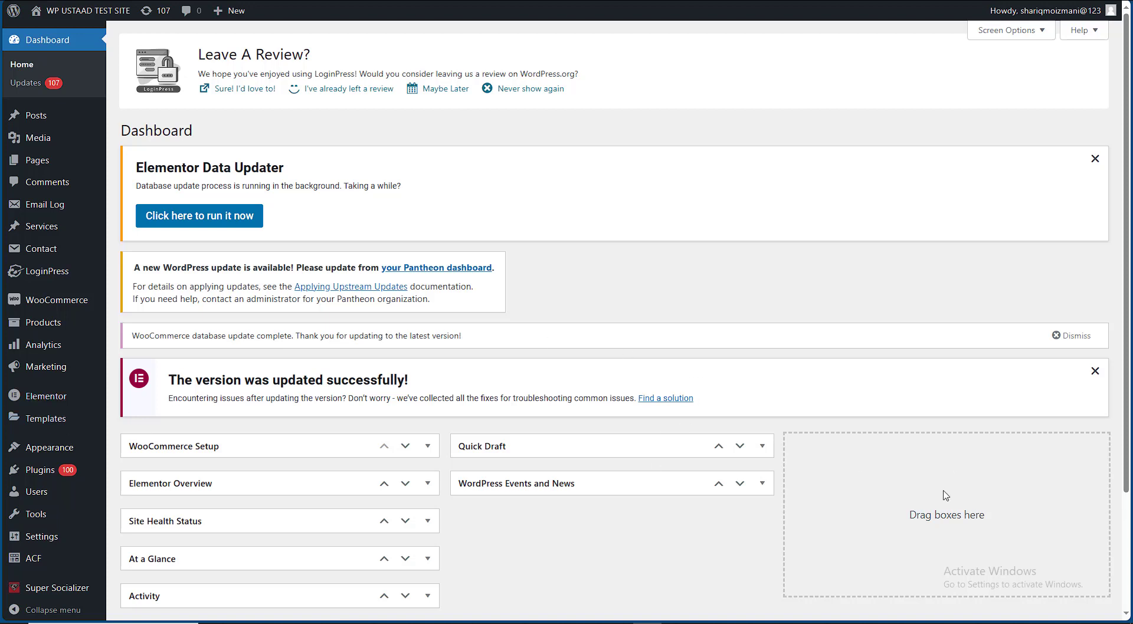
Open the list of all products in the store admin and dismiss the Elementor Data Updater notice
{"action": "mouse_move", "coordinate": [81, 301]}
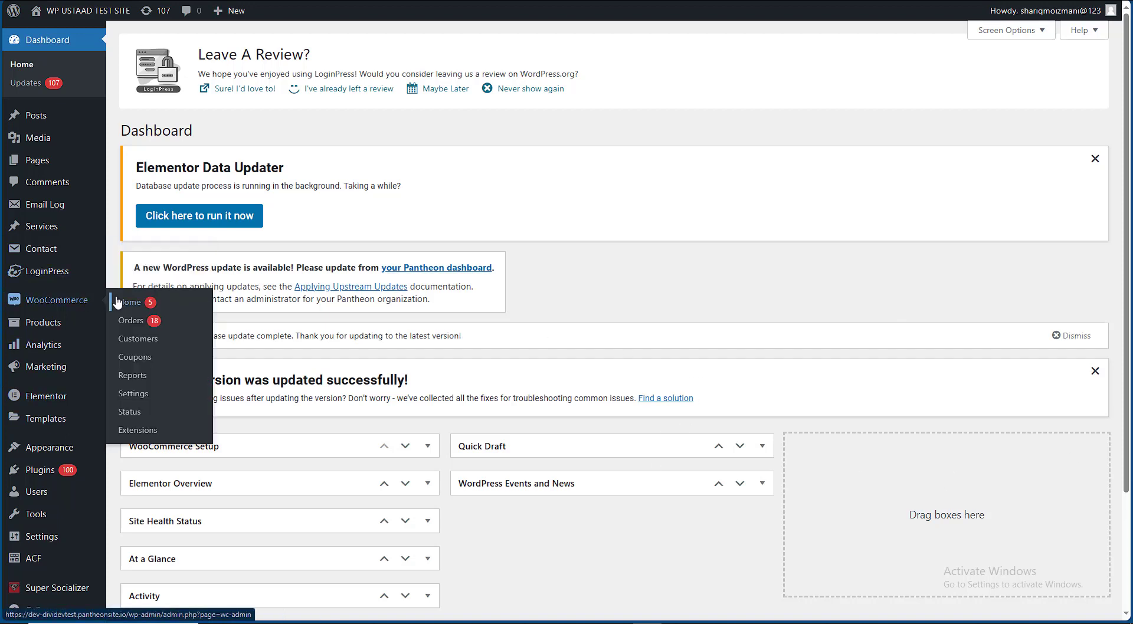
{"action": "mouse_move", "coordinate": [53, 323]}
{"action": "left_click", "coordinate": [134, 326]}
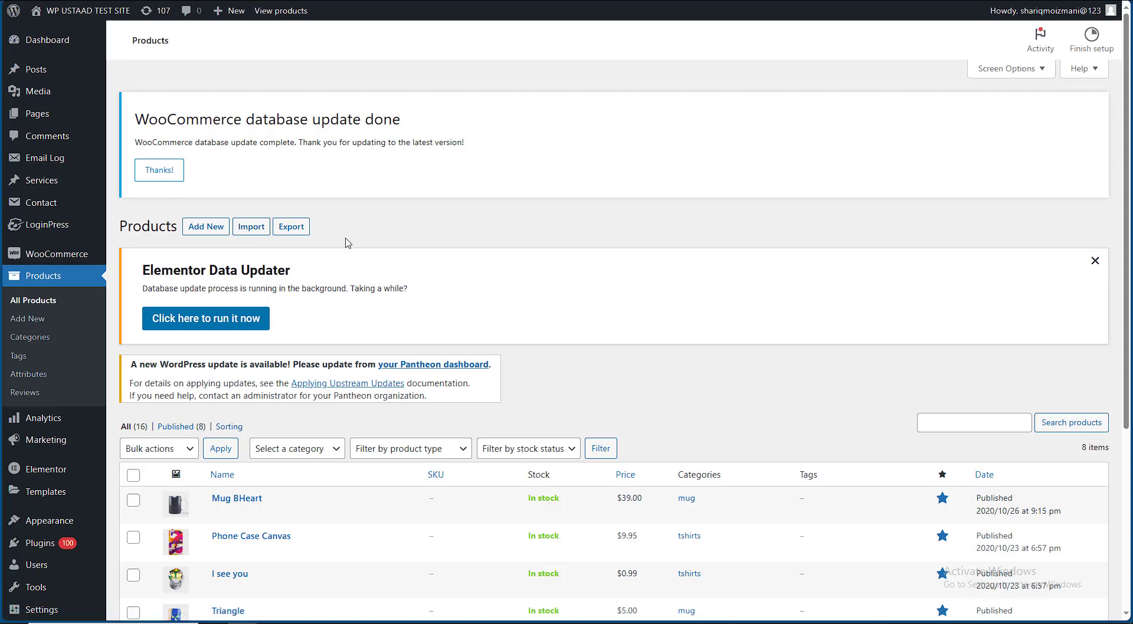
{"action": "left_click", "coordinate": [1094, 260]}
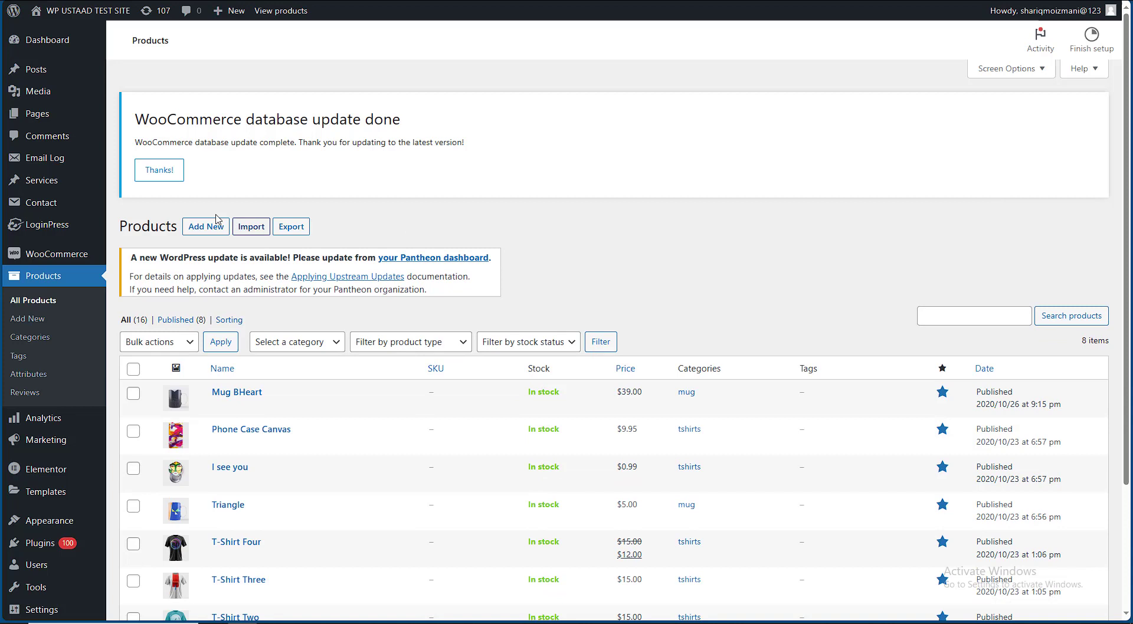
Locate the sample_products.csv file on the desktop and return to the product list in the browser
{"action": "left_click", "coordinate": [258, 230]}
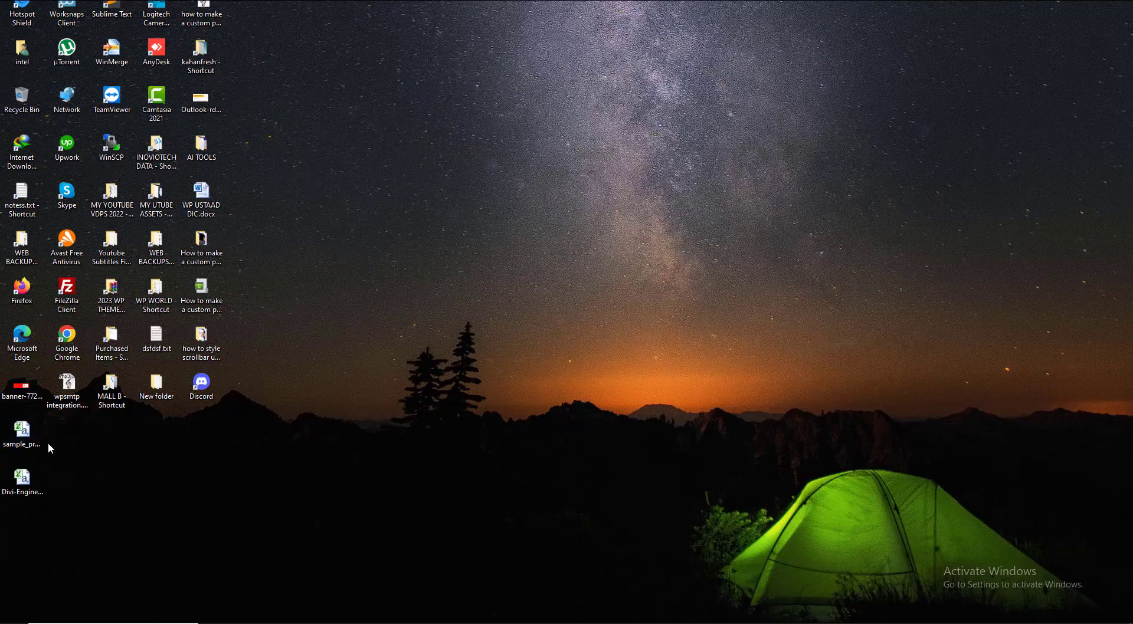
{"action": "left_click_drag", "start_coordinate": [53, 433], "coordinate": [7, 498]}
{"action": "left_click", "coordinate": [76, 494]}
{"action": "left_click", "coordinate": [22, 483]}
{"action": "left_click", "coordinate": [31, 446], "text": "ctrl"}
{"action": "left_click", "coordinate": [31, 446]}
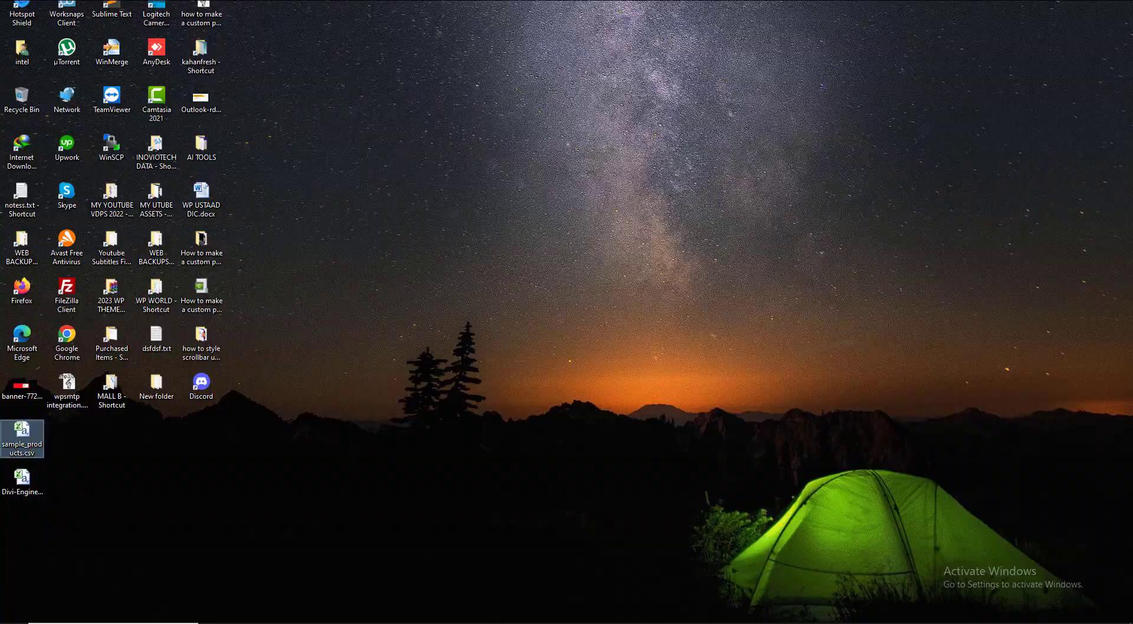
{"action": "key", "text": "alt+Tab"}
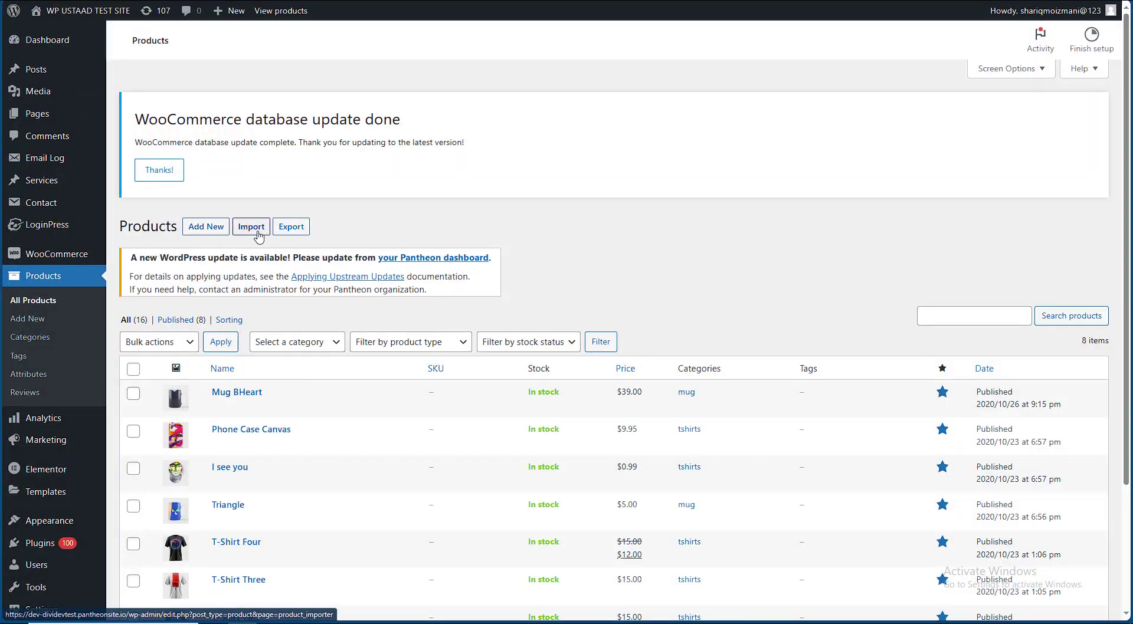
{"action": "left_click", "coordinate": [258, 233]}
{"action": "scroll", "coordinate": [384, 407], "scroll_direction": "down", "scroll_amount": 3}
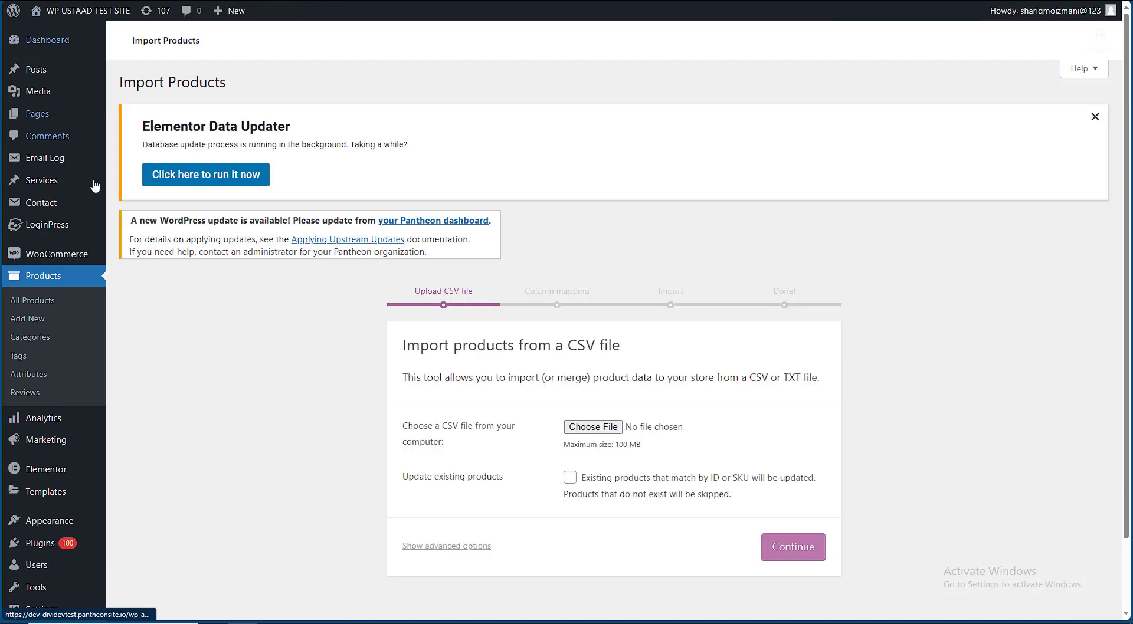
{"action": "left_click", "coordinate": [46, 302]}
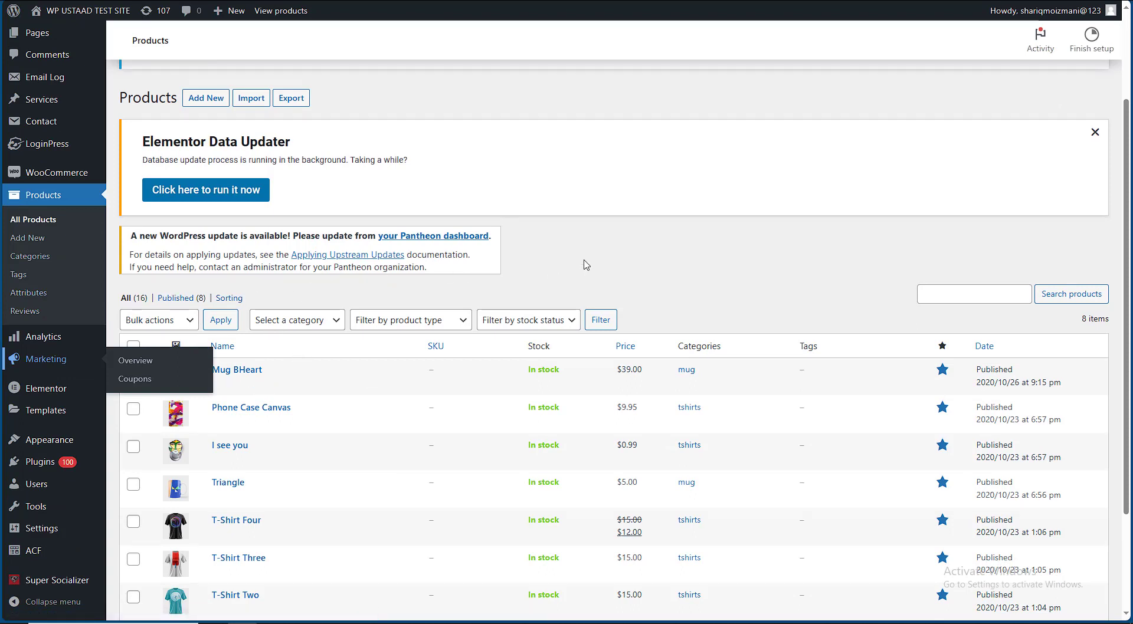
Start a product import and choose sample_products.csv from the Desktop folder as the CSV file
{"action": "left_click", "coordinate": [251, 98]}
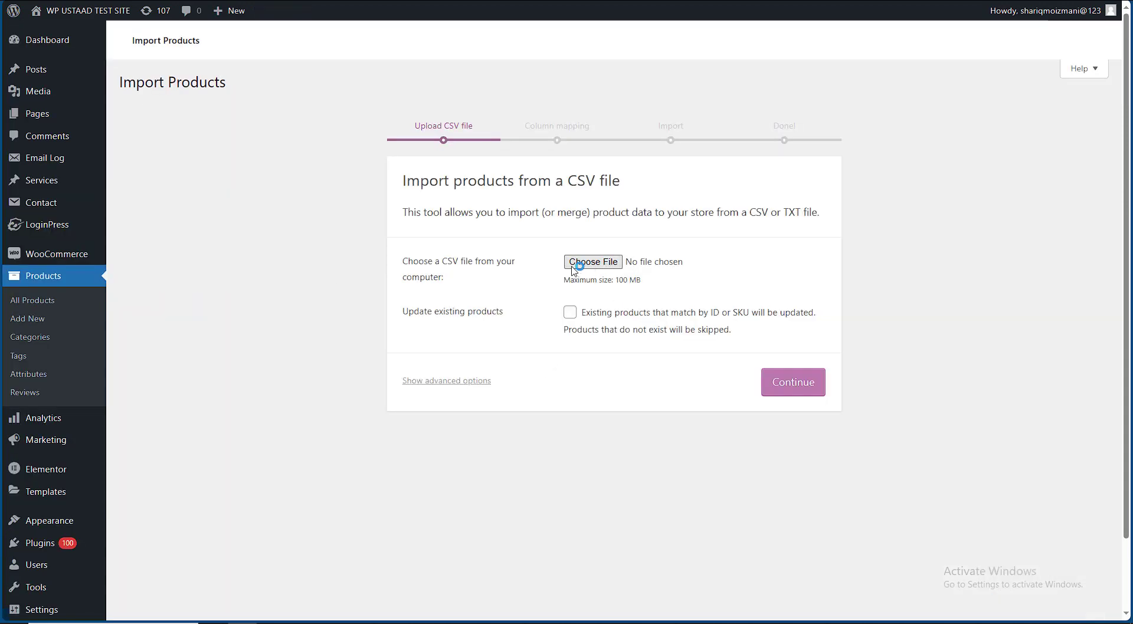
{"action": "left_click", "coordinate": [572, 267]}
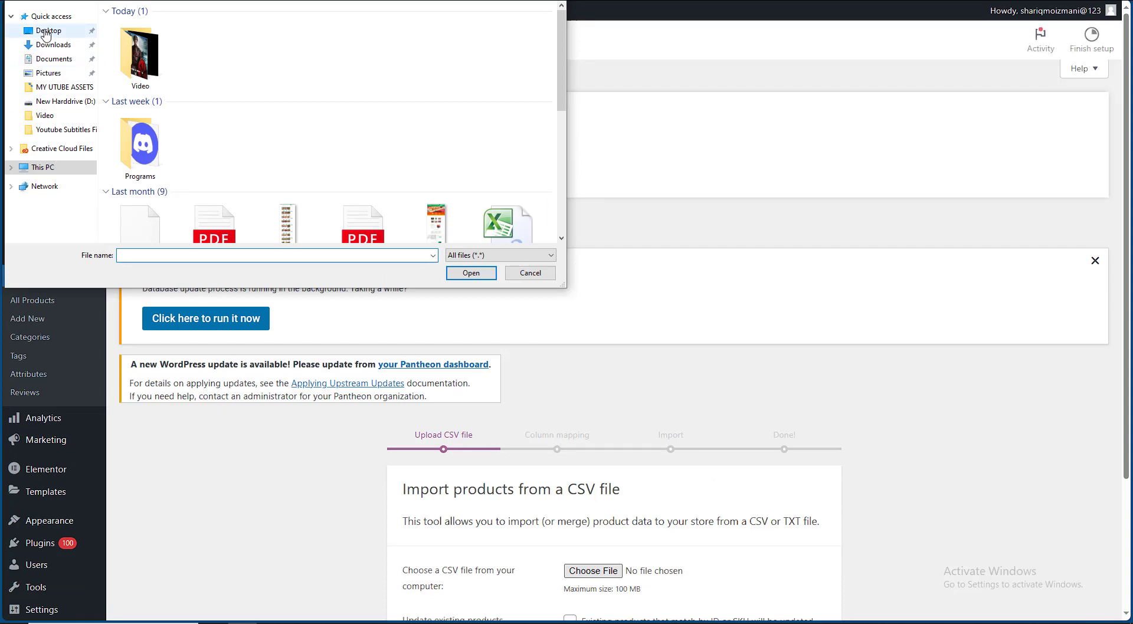
{"action": "left_click", "coordinate": [46, 32]}
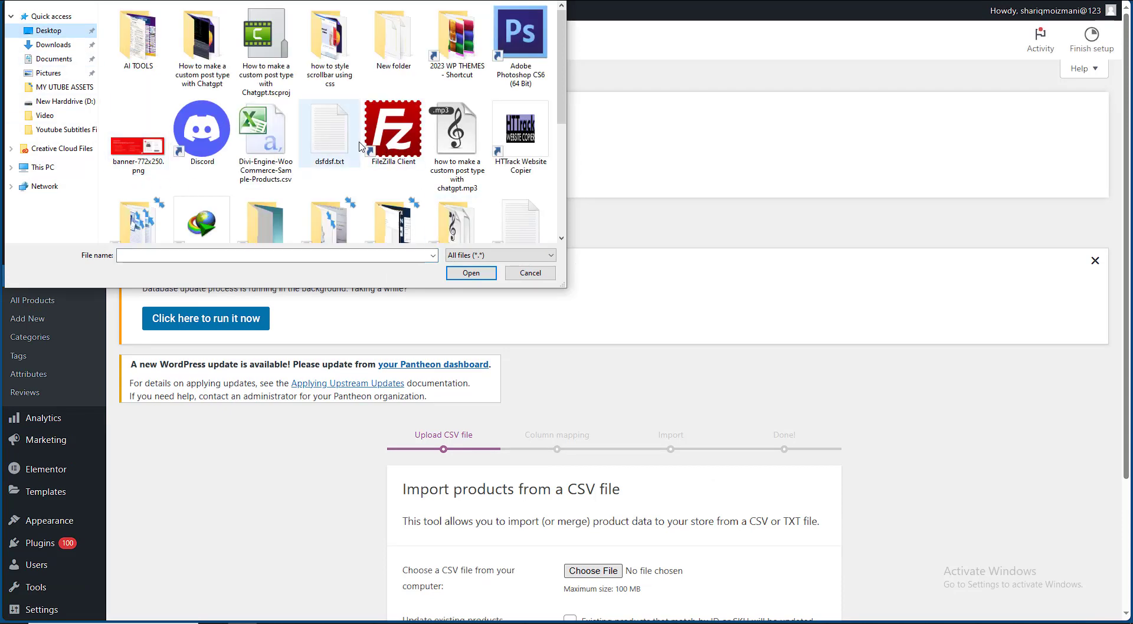
{"action": "scroll", "coordinate": [360, 144], "scroll_direction": "down", "scroll_amount": 3}
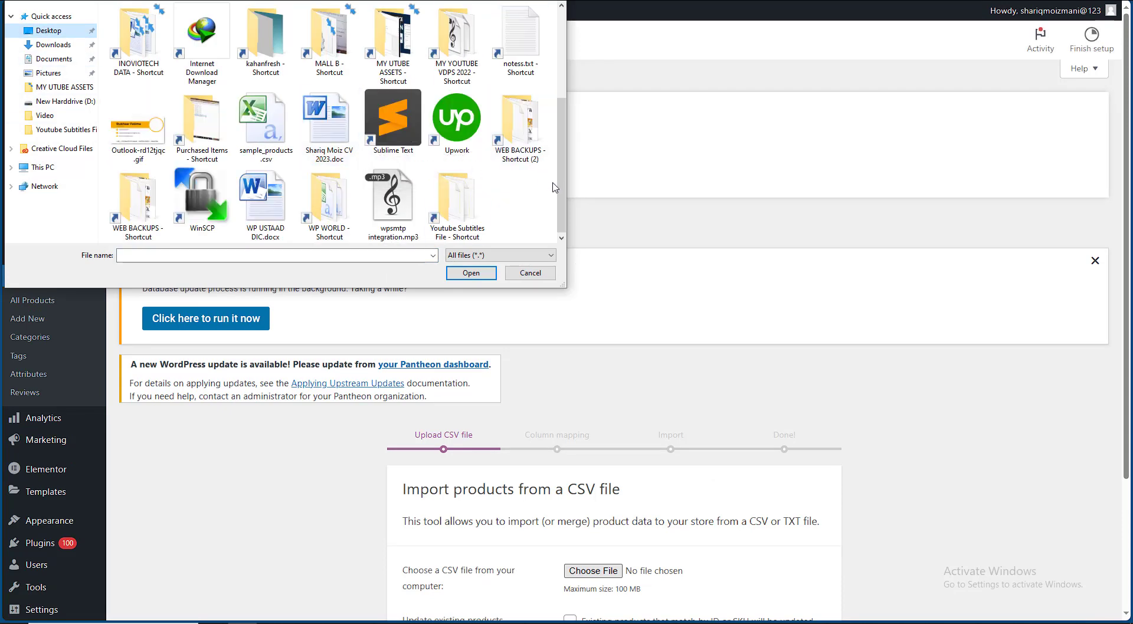
{"action": "scroll", "coordinate": [565, 190], "scroll_direction": "up", "scroll_amount": 3}
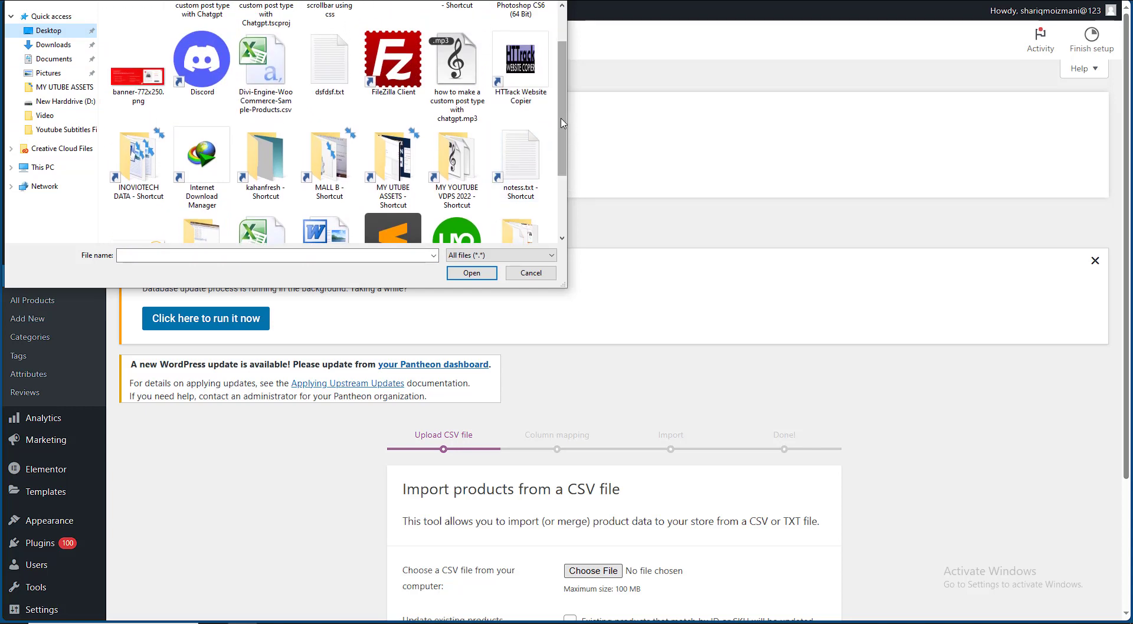
{"action": "scroll", "coordinate": [565, 90], "scroll_direction": "up", "scroll_amount": 2}
{"action": "scroll", "coordinate": [565, 118], "scroll_direction": "down", "scroll_amount": 3}
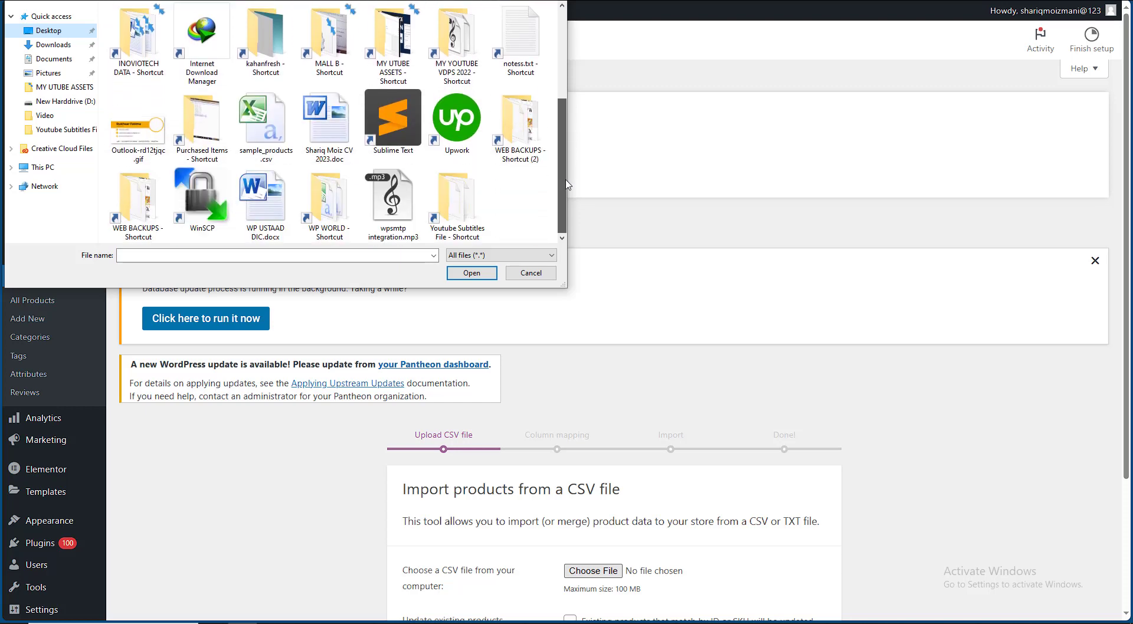
{"action": "double_click", "coordinate": [266, 132]}
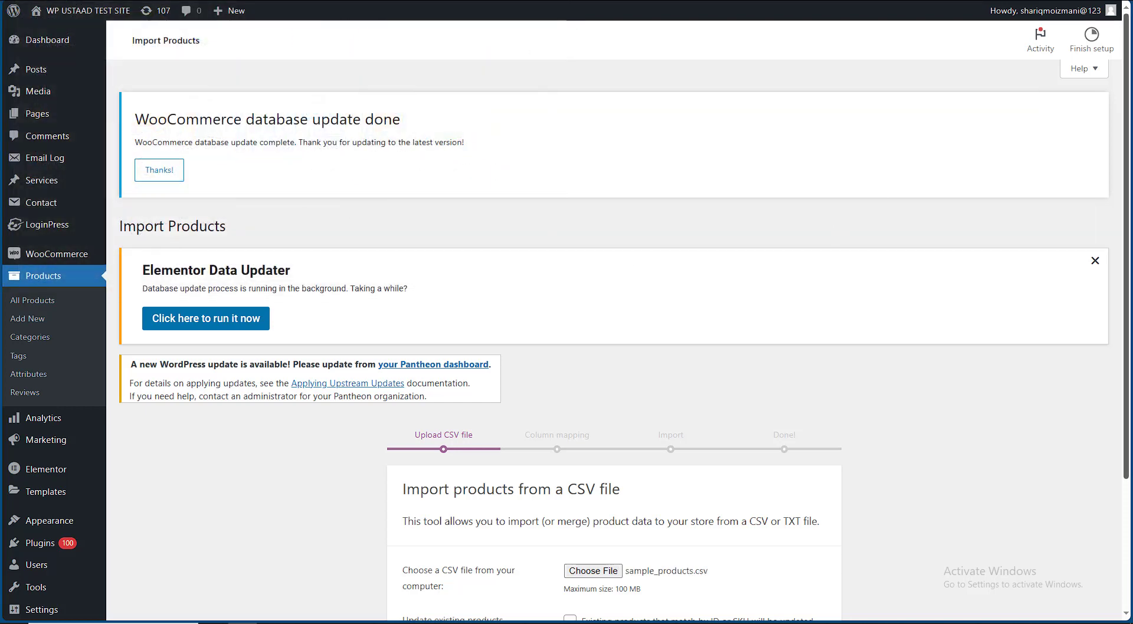
Continue to the column mapping, keep the suggested field assignments and run the importer
{"action": "scroll", "coordinate": [837, 232], "scroll_direction": "down", "scroll_amount": 5}
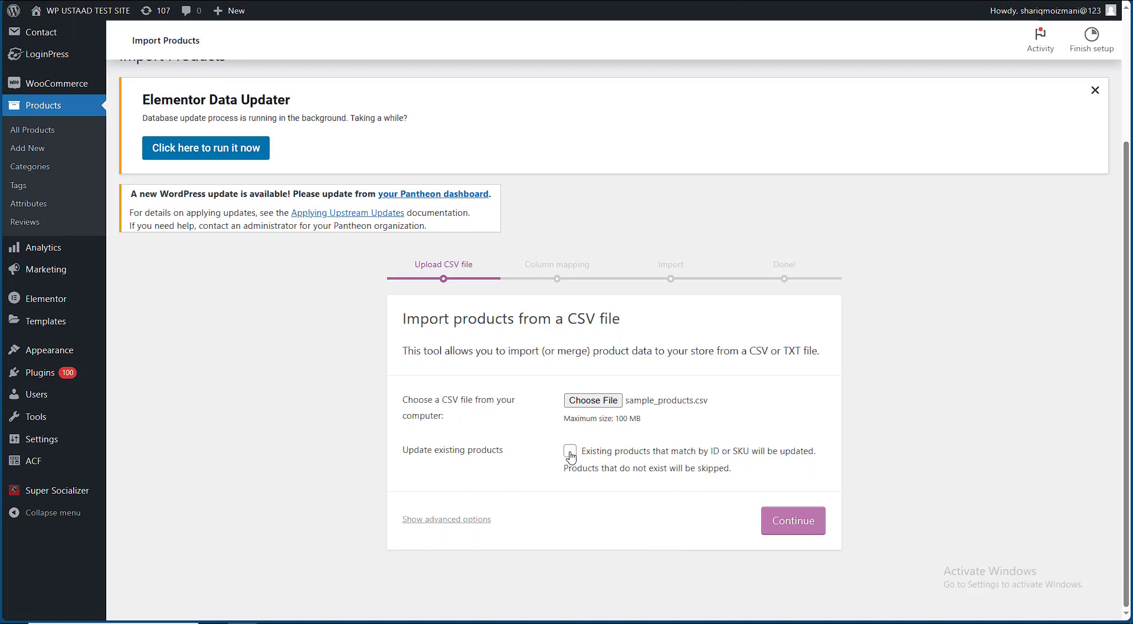
{"action": "left_click", "coordinate": [781, 527]}
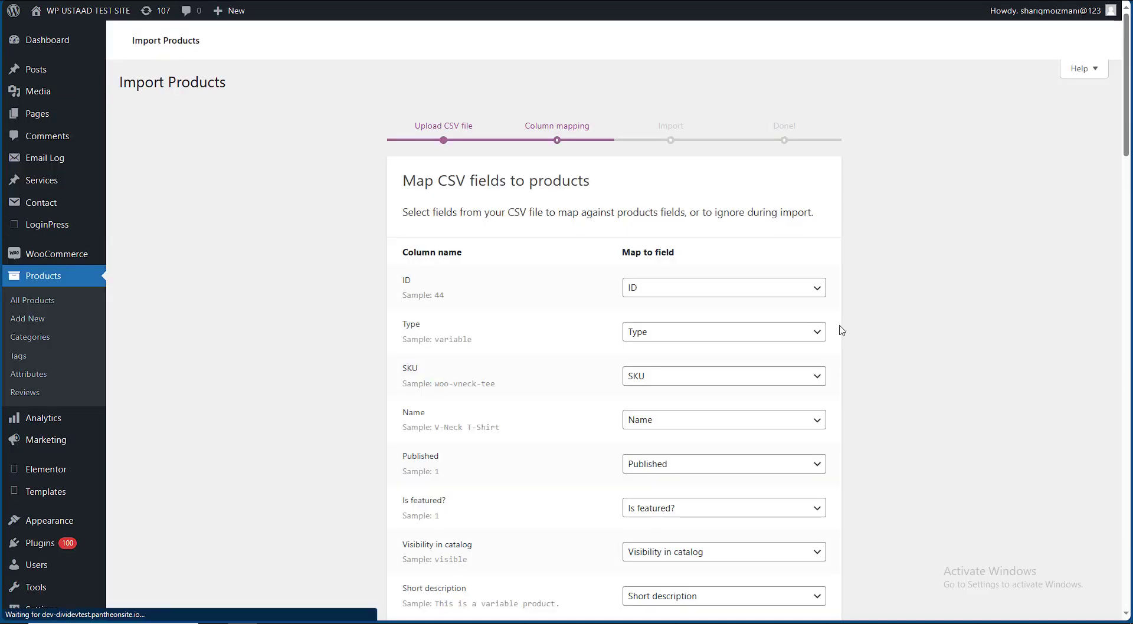
{"action": "scroll", "coordinate": [1129, 361], "scroll_direction": "down", "scroll_amount": 10}
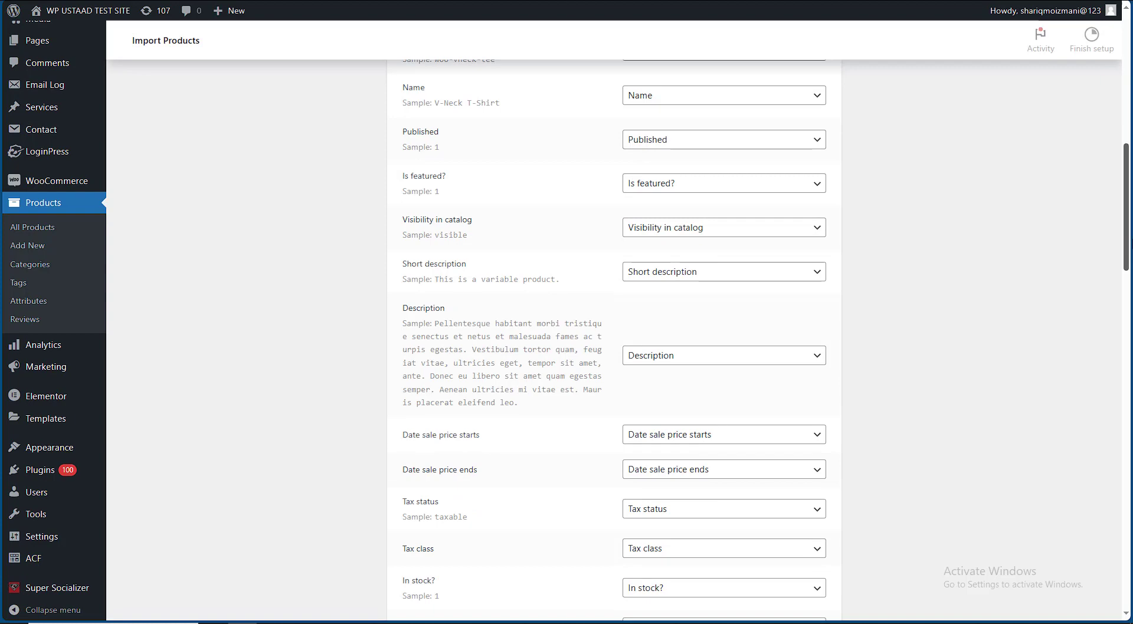
{"action": "scroll", "coordinate": [1129, 361], "scroll_direction": "down", "scroll_amount": 15}
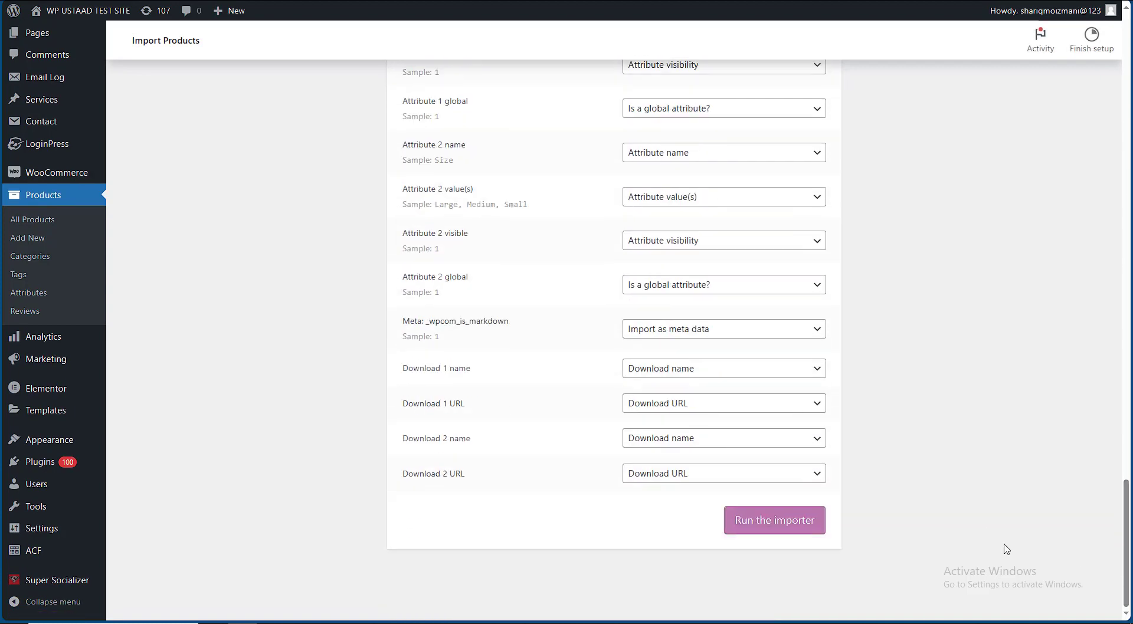
{"action": "left_click", "coordinate": [756, 524]}
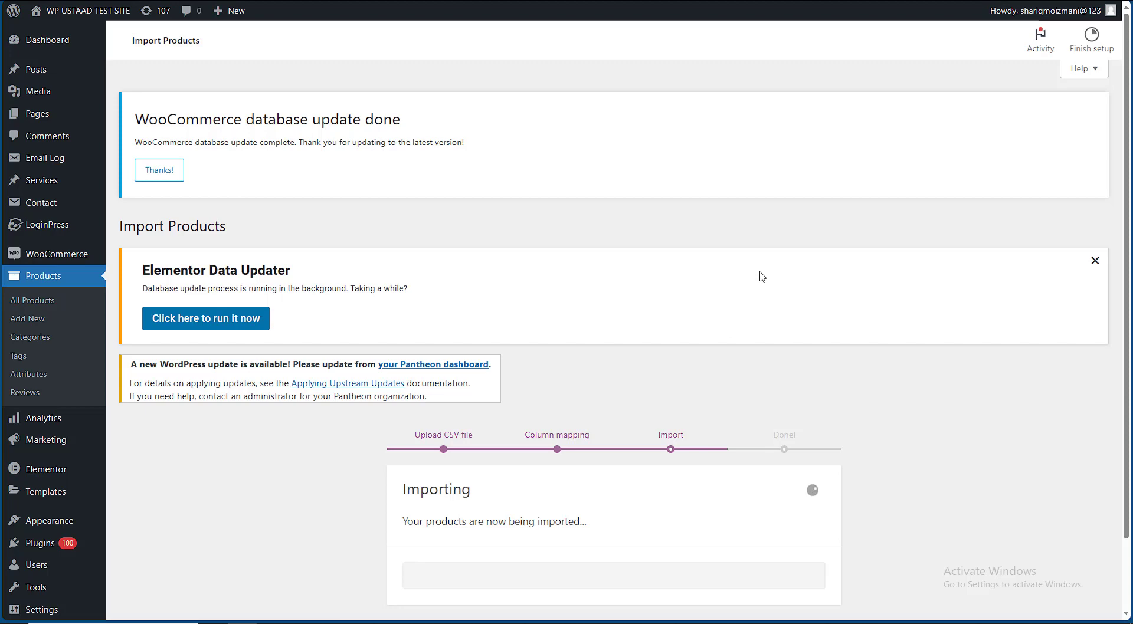
Let the product import finish and display its import log
{"action": "scroll", "coordinate": [1061, 209], "scroll_direction": "down", "scroll_amount": 1}
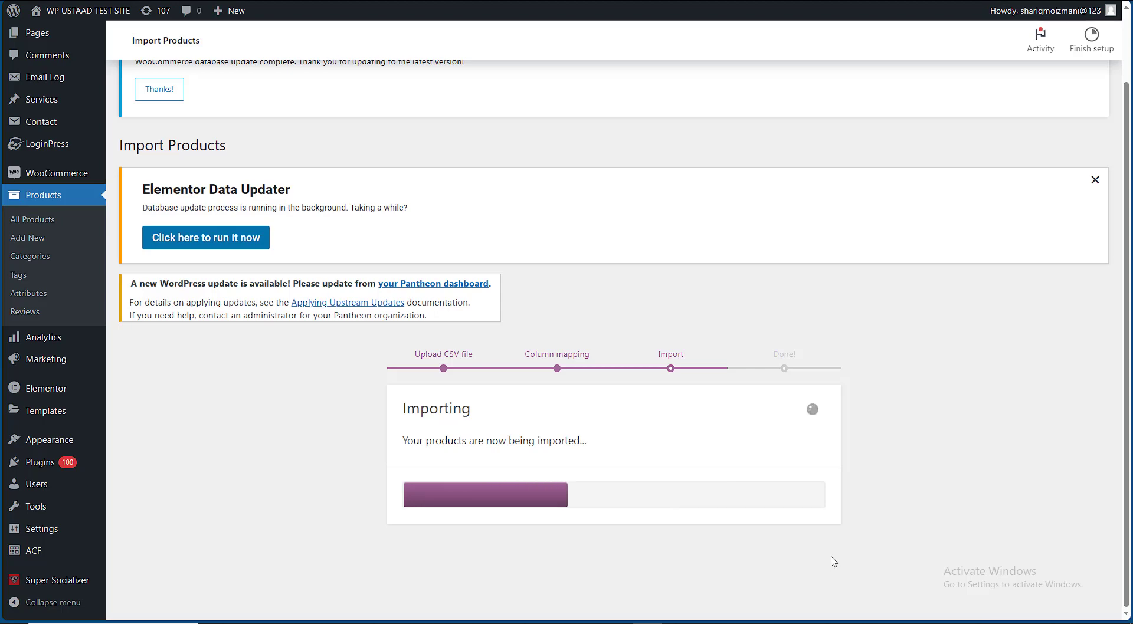
{"action": "scroll", "coordinate": [833, 562], "scroll_direction": "up", "scroll_amount": 2}
{"action": "scroll", "coordinate": [836, 561], "scroll_direction": "down", "scroll_amount": 2}
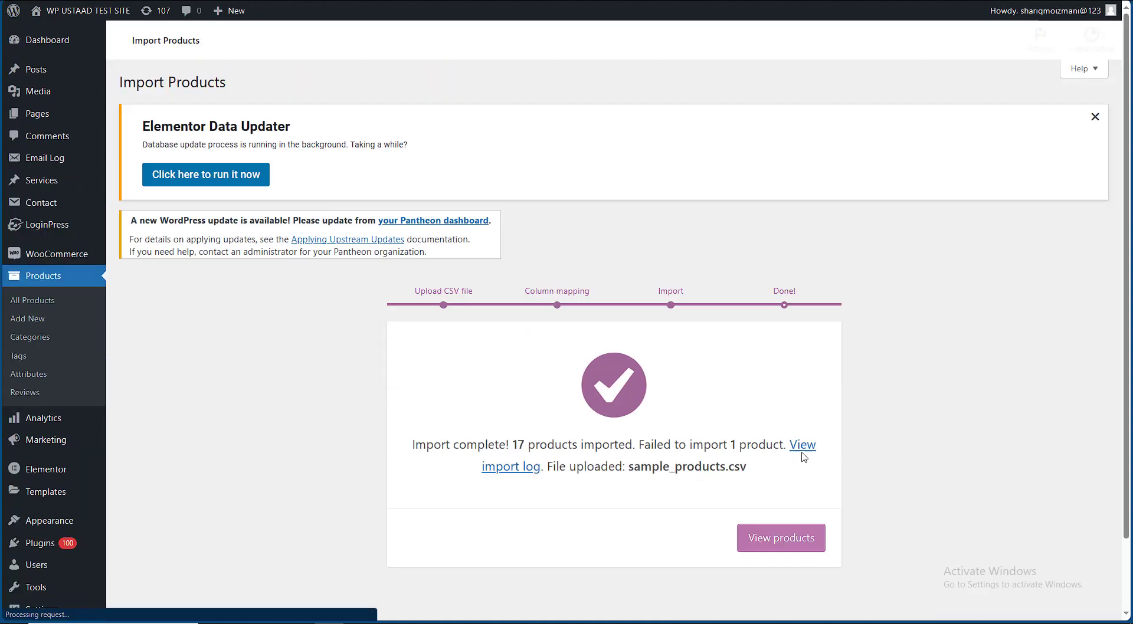
{"action": "scroll", "coordinate": [811, 479], "scroll_direction": "down", "scroll_amount": 2}
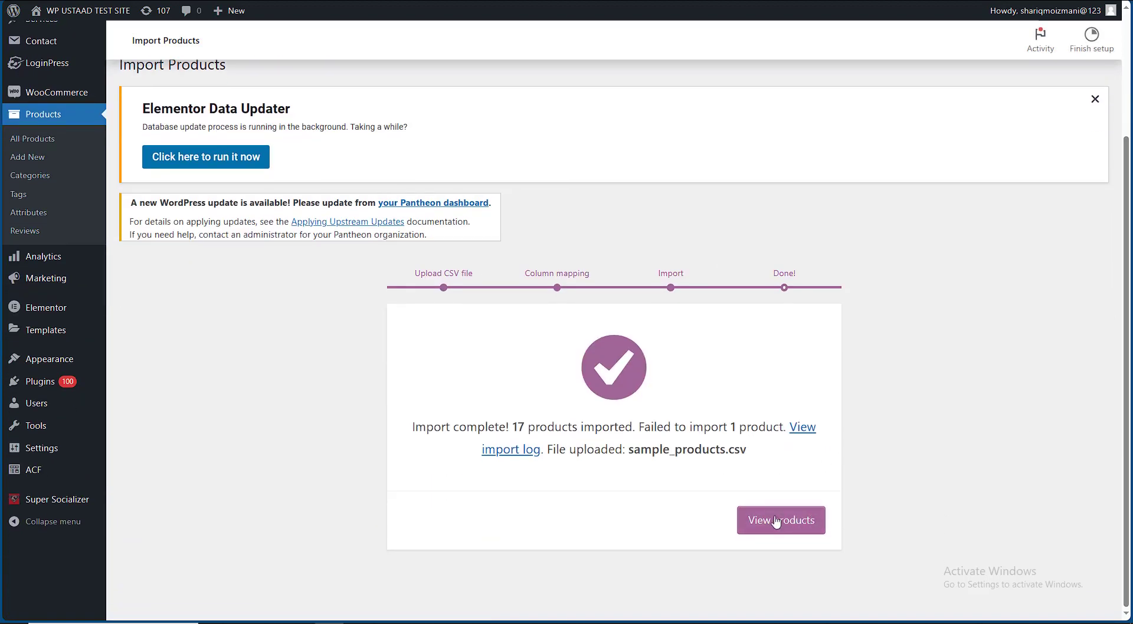
{"action": "left_click", "coordinate": [803, 427]}
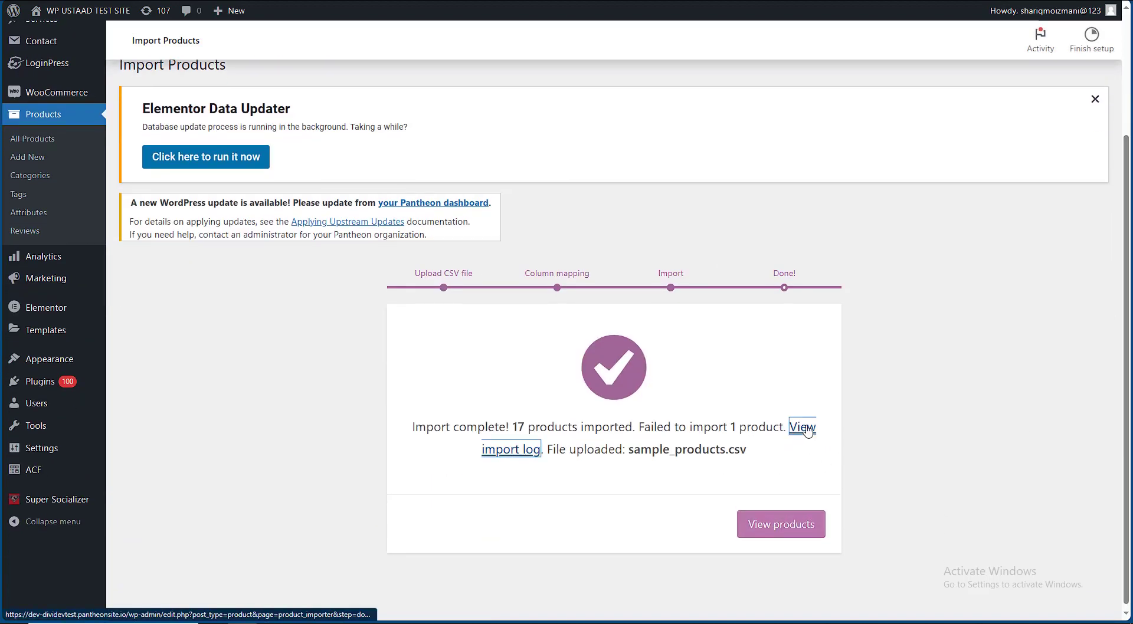
{"action": "left_click_drag", "start_coordinate": [1093, 369], "coordinate": [1089, 451]}
{"action": "left_click", "coordinate": [767, 487]}
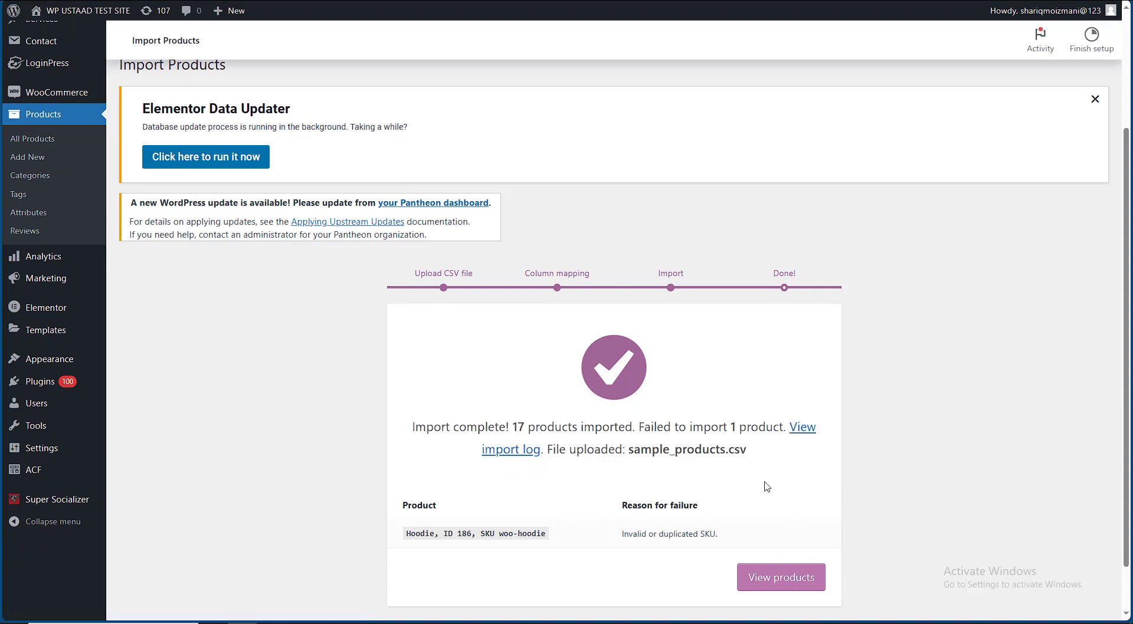
View the product list from the finished import and look through the entries on its first page
{"action": "scroll", "coordinate": [714, 535], "scroll_direction": "down", "scroll_amount": 1}
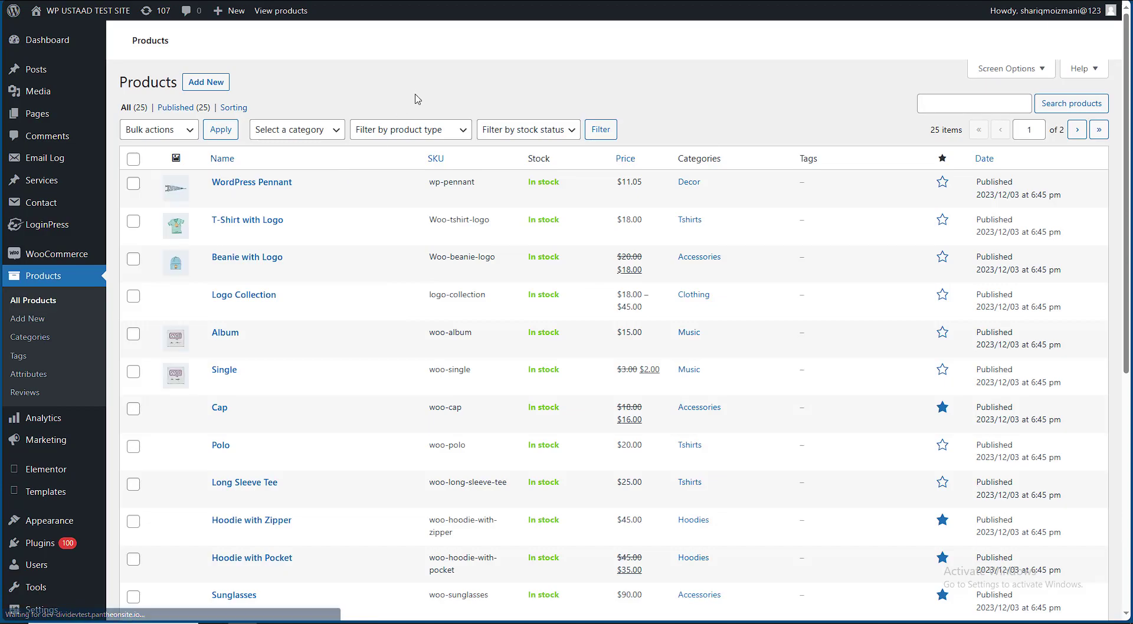
{"action": "scroll", "coordinate": [424, 214], "scroll_direction": "down", "scroll_amount": 10}
{"action": "scroll", "coordinate": [428, 217], "scroll_direction": "up", "scroll_amount": 10}
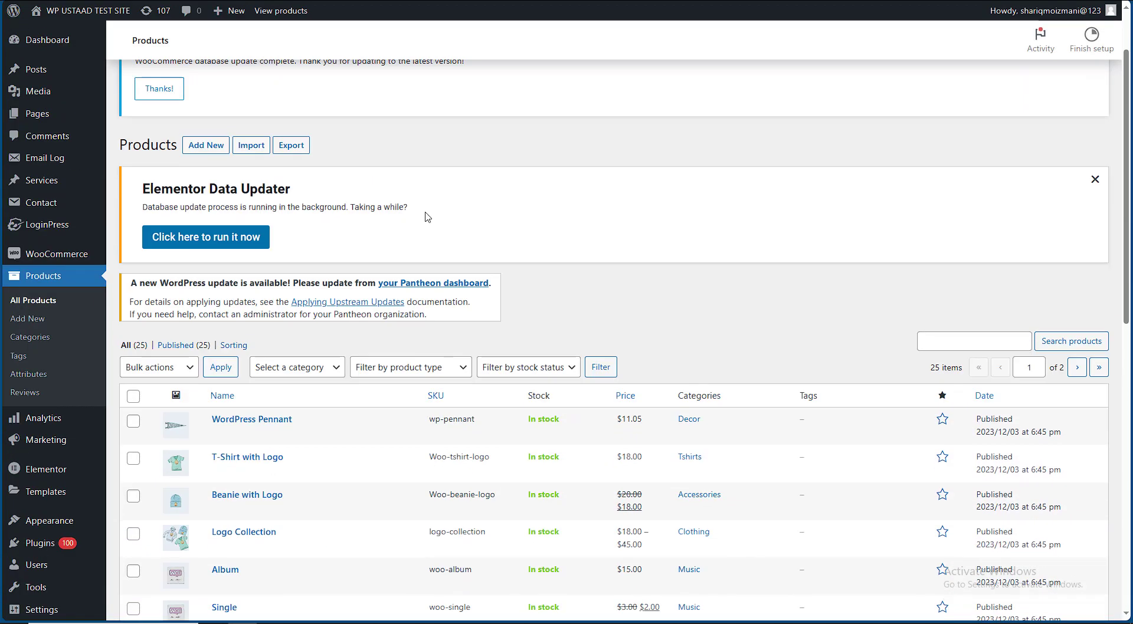
{"action": "scroll", "coordinate": [437, 224], "scroll_direction": "down", "scroll_amount": 10}
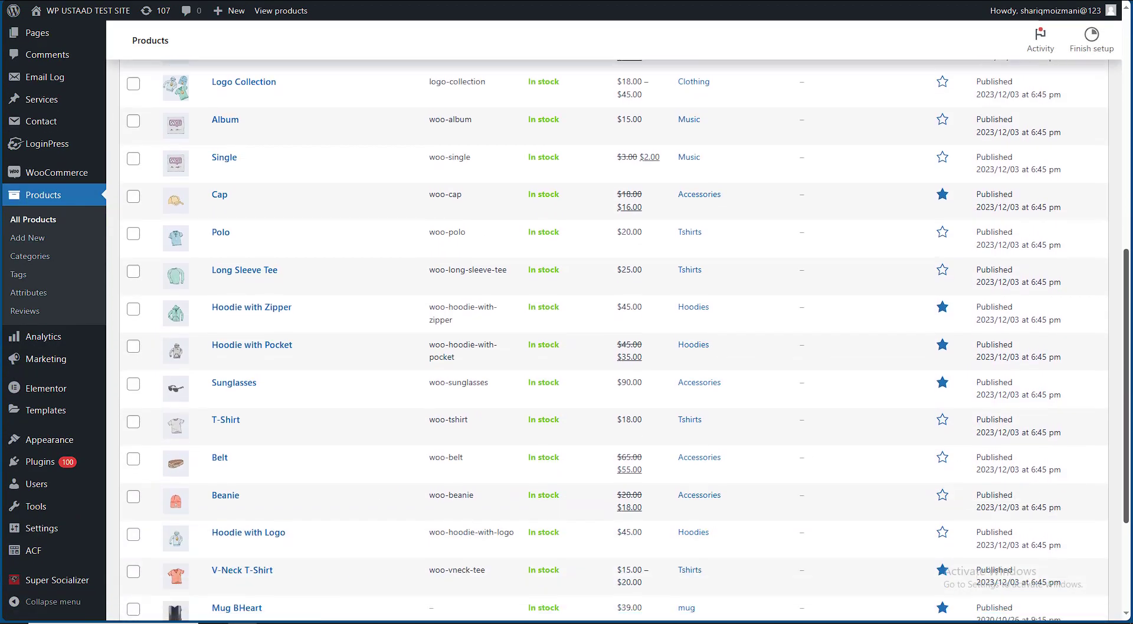
{"action": "scroll", "coordinate": [365, 422], "scroll_direction": "down", "scroll_amount": 3}
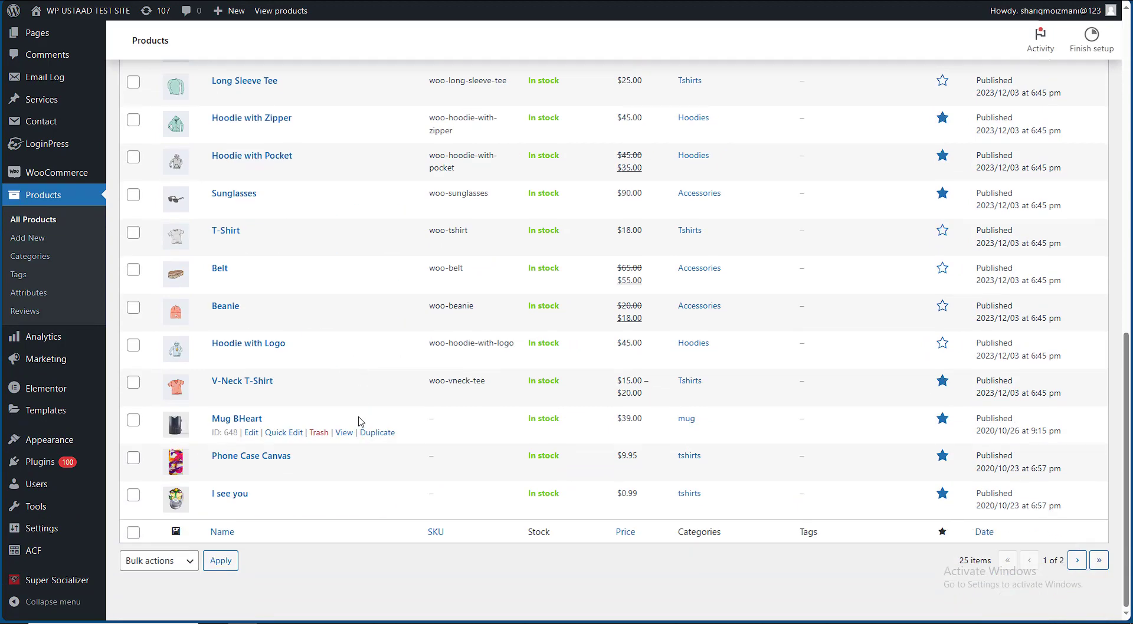
Select the products Mug BHeart, Phone Case Canvas and I see you in the product list
{"action": "left_click", "coordinate": [136, 422]}
{"action": "left_click", "coordinate": [134, 459]}
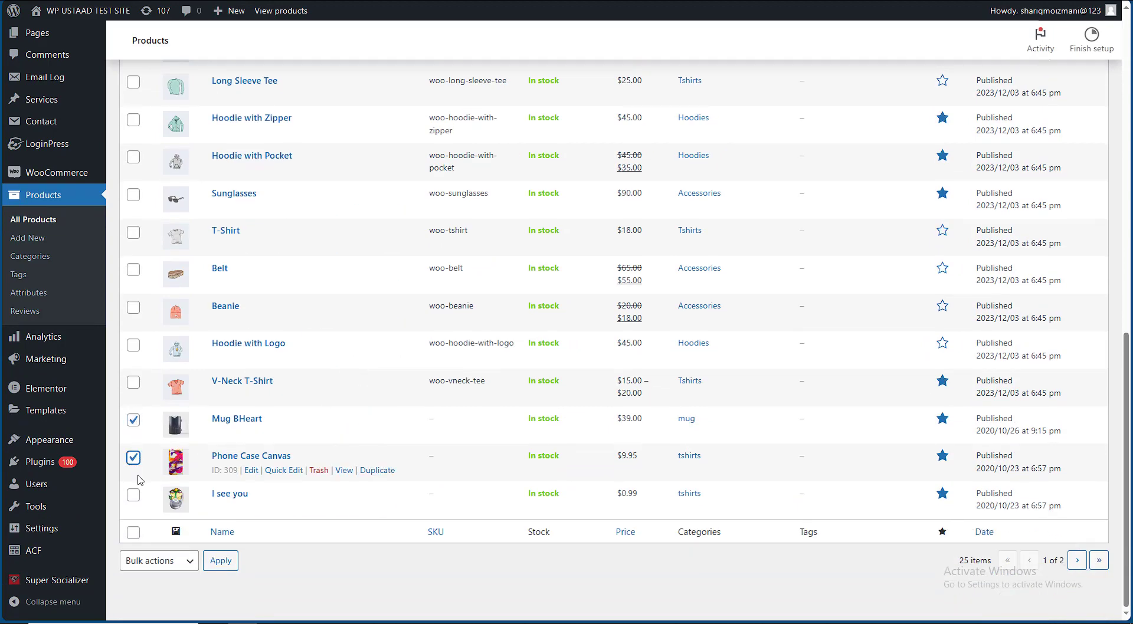
{"action": "left_click", "coordinate": [133, 495]}
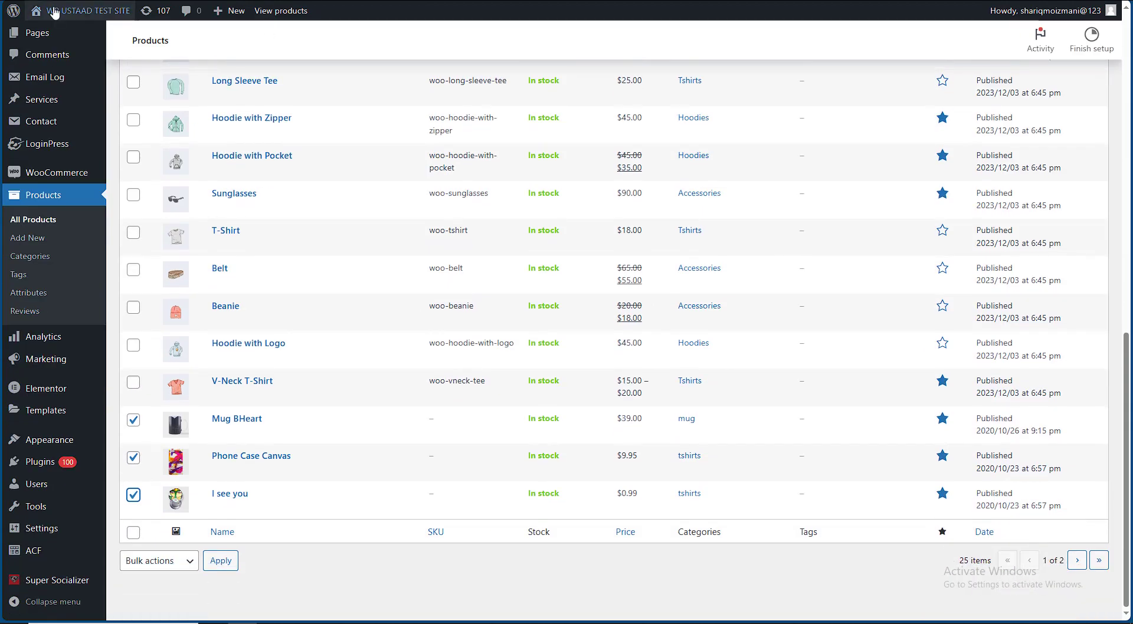
Visit the store's public home page, look through the products shown there and follow the link to all products
{"action": "left_click", "coordinate": [57, 33]}
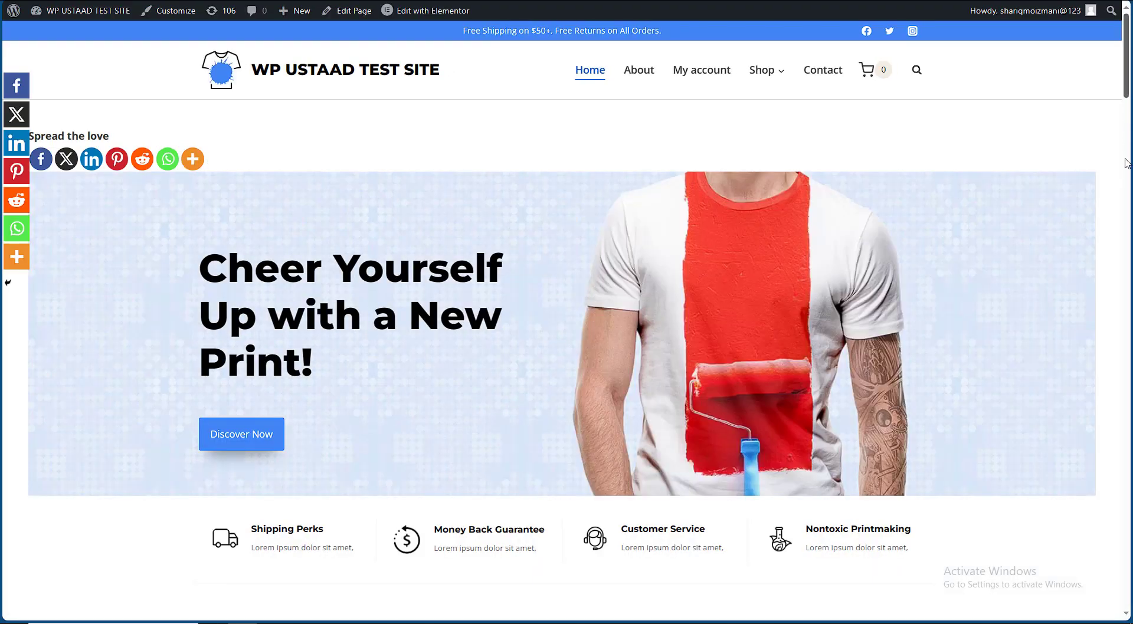
{"action": "left_click_drag", "start_coordinate": [1121, 79], "coordinate": [1122, 323]}
{"action": "mouse_move", "coordinate": [472, 231]}
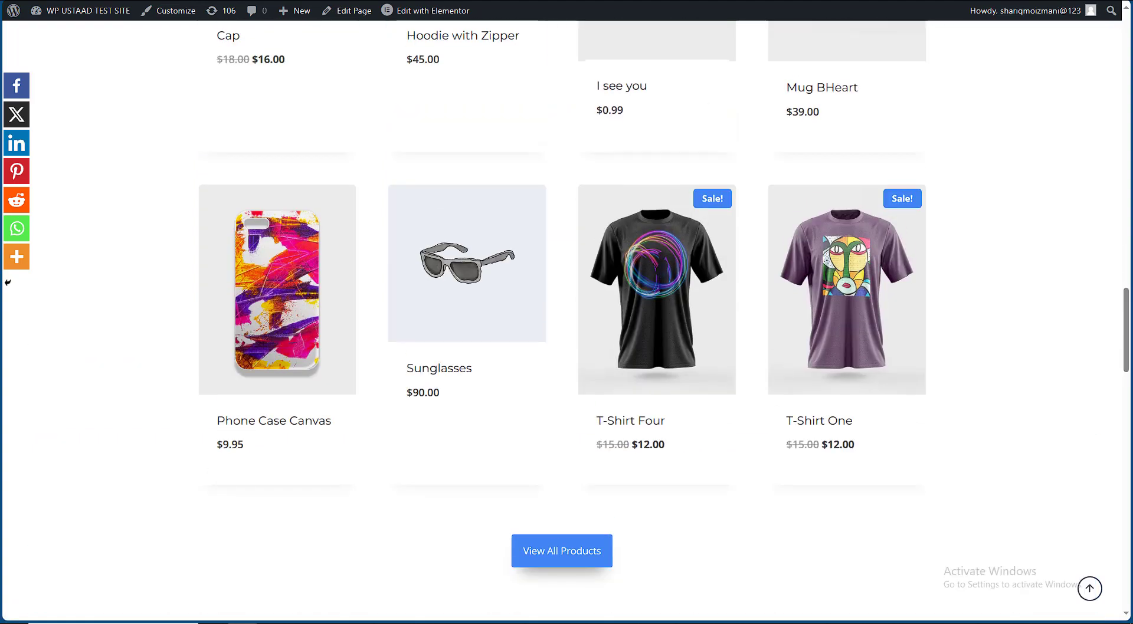
{"action": "key", "text": "ctrl+Tab"}
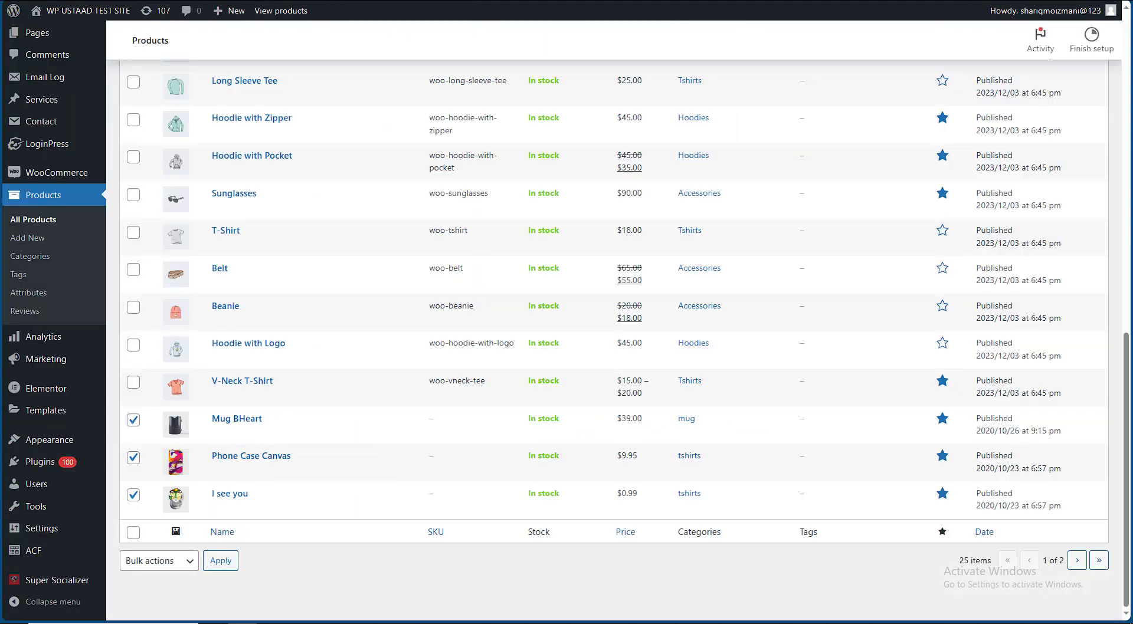
{"action": "key", "text": "ctrl+Tab"}
{"action": "left_click", "coordinate": [541, 550]}
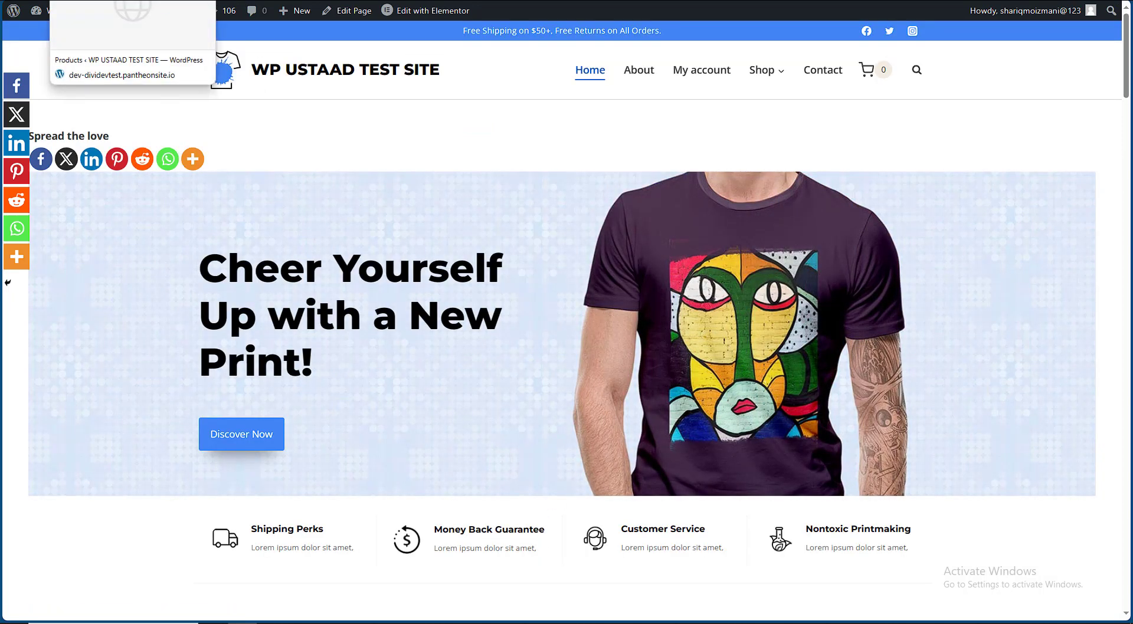
Open the storefront's Shop page and look through the products listed on its first page
{"action": "mouse_move", "coordinate": [758, 81]}
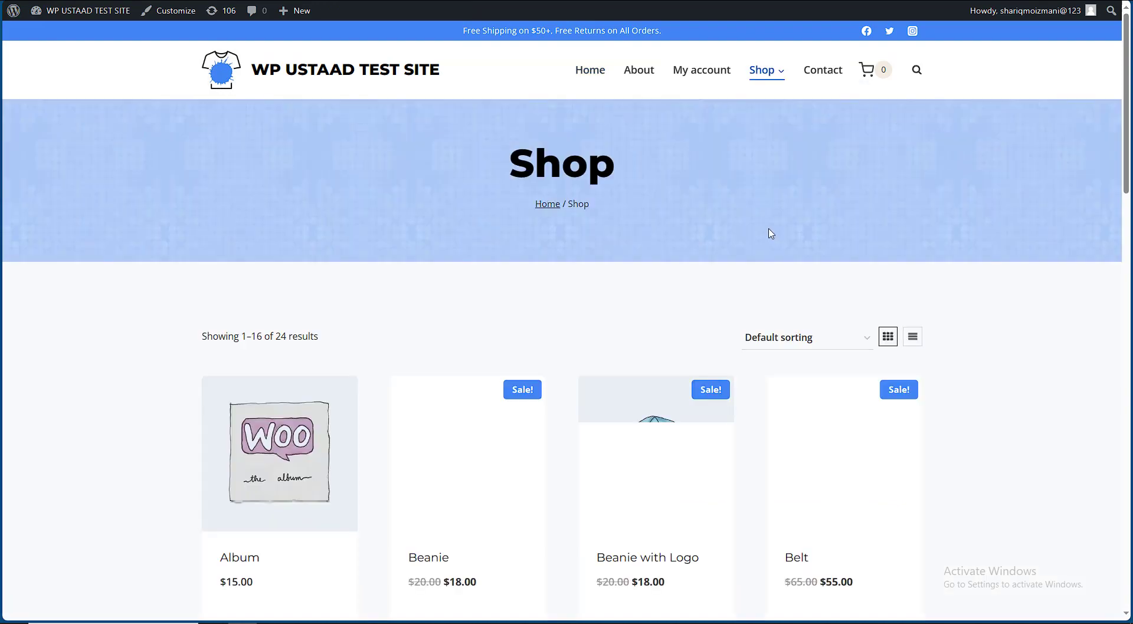
{"action": "scroll", "coordinate": [1129, 232], "scroll_direction": "down", "scroll_amount": 6}
{"action": "scroll", "coordinate": [1130, 232], "scroll_direction": "down", "scroll_amount": 14}
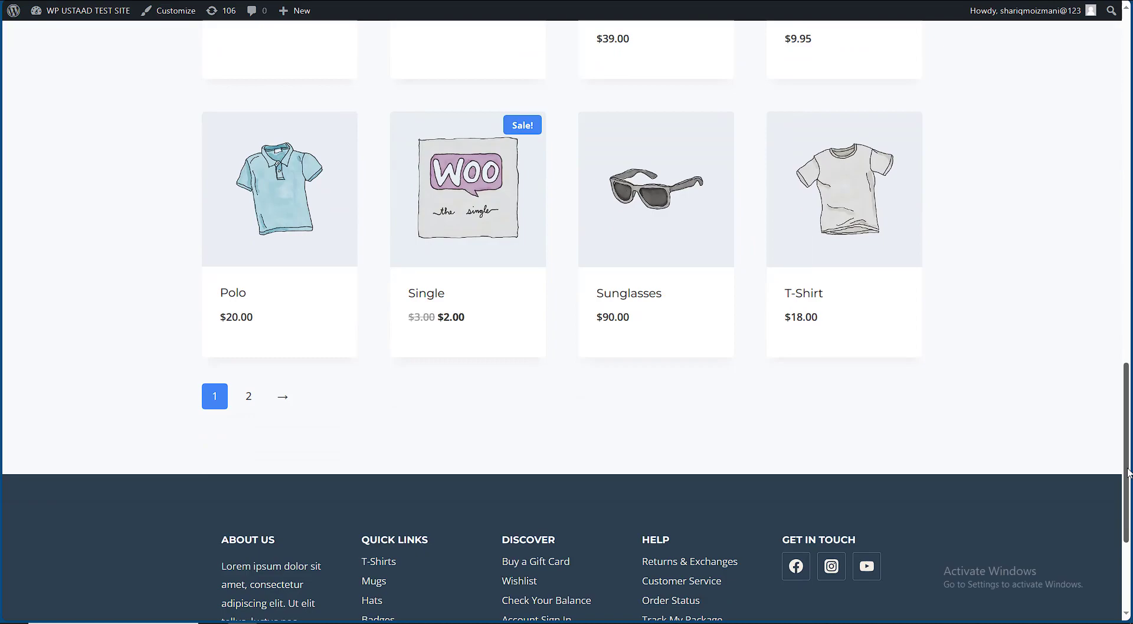
{"action": "scroll", "coordinate": [1130, 232], "scroll_direction": "up", "scroll_amount": 13}
{"action": "scroll", "coordinate": [999, 413], "scroll_direction": "down", "scroll_amount": 10}
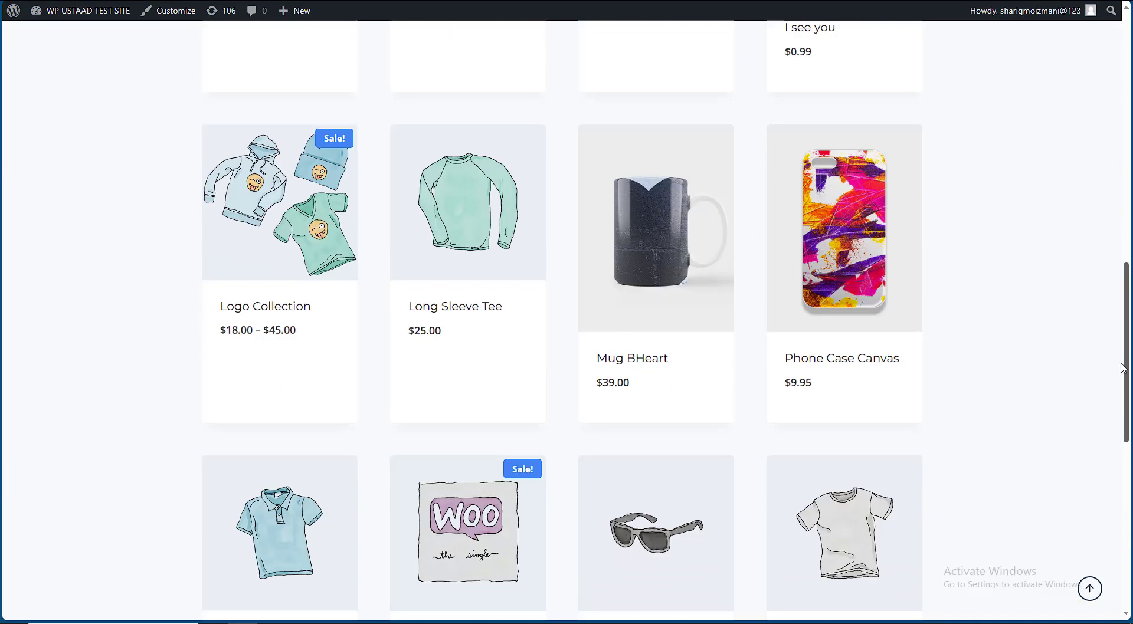
{"action": "scroll", "coordinate": [1003, 338], "scroll_direction": "up", "scroll_amount": 10}
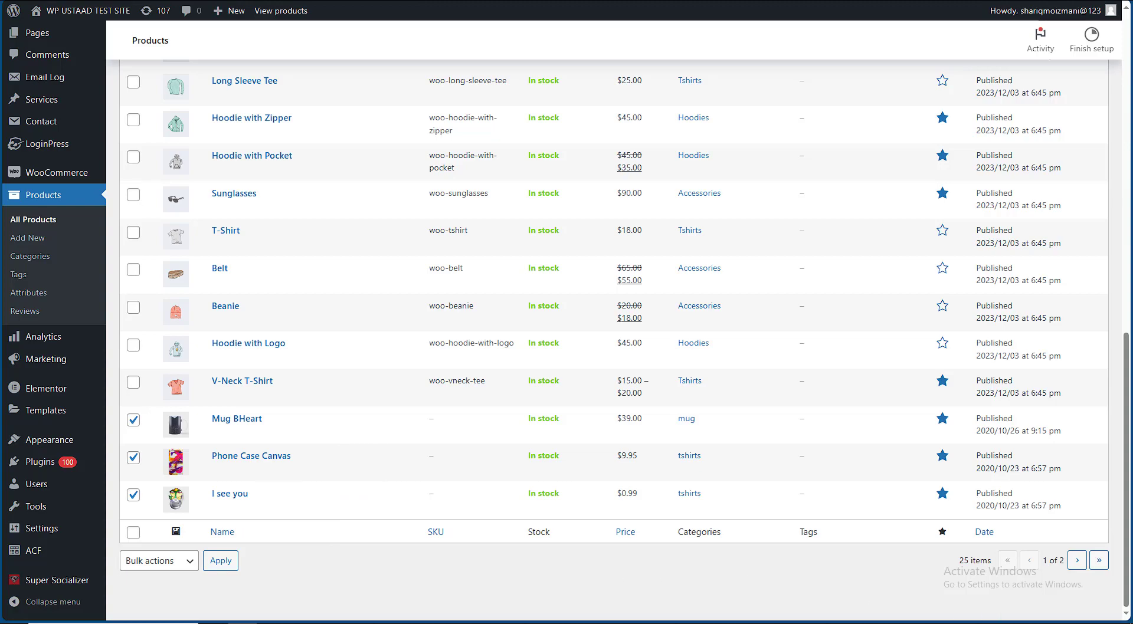
Move every product on the list's first page except V-Neck T-Shirt, Mug BHeart, Phone Case Canvas and I see you to the Trash
{"action": "scroll", "coordinate": [212, 379], "scroll_direction": "up", "scroll_amount": 10}
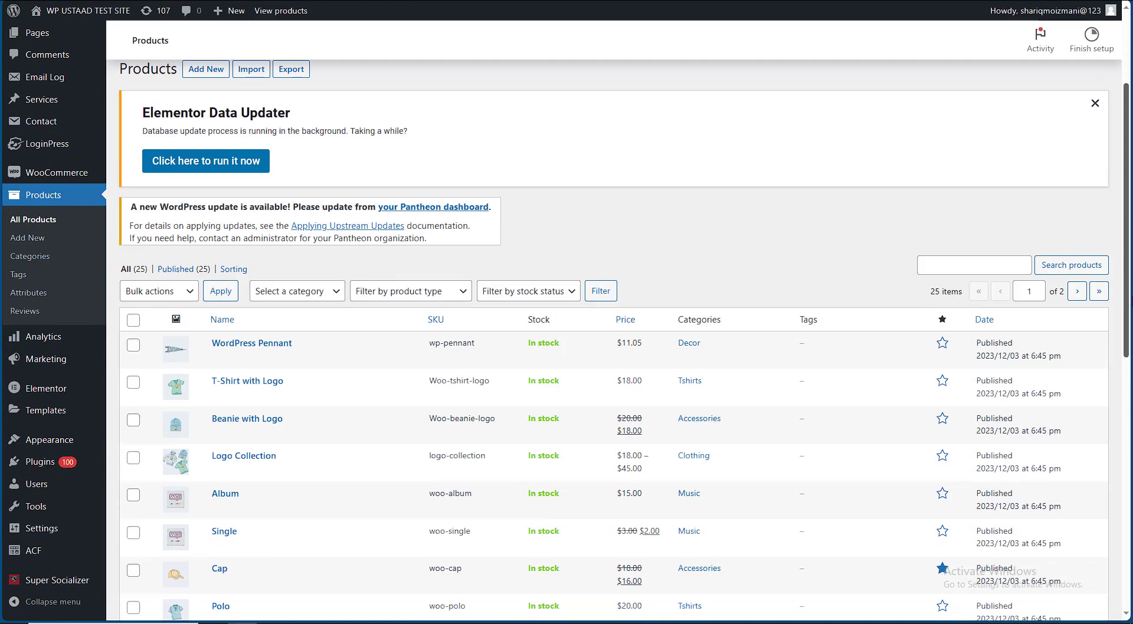
{"action": "scroll", "coordinate": [99, 276], "scroll_direction": "down", "scroll_amount": 1}
{"action": "left_click", "coordinate": [133, 236]}
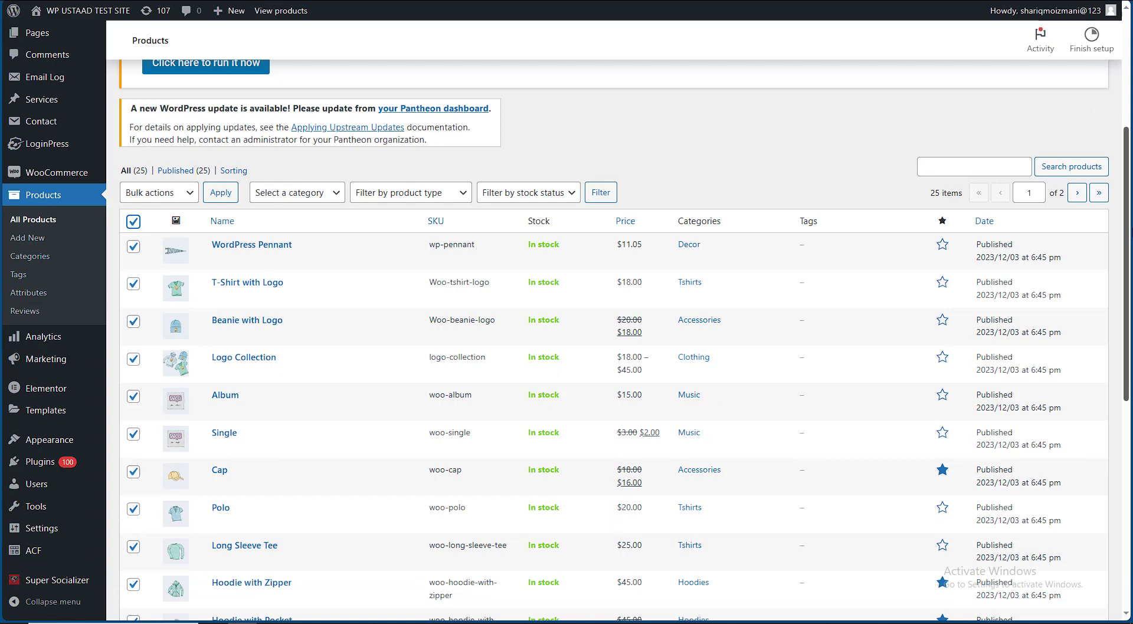
{"action": "scroll", "coordinate": [168, 386], "scroll_direction": "down", "scroll_amount": 8}
{"action": "left_click", "coordinate": [134, 383]}
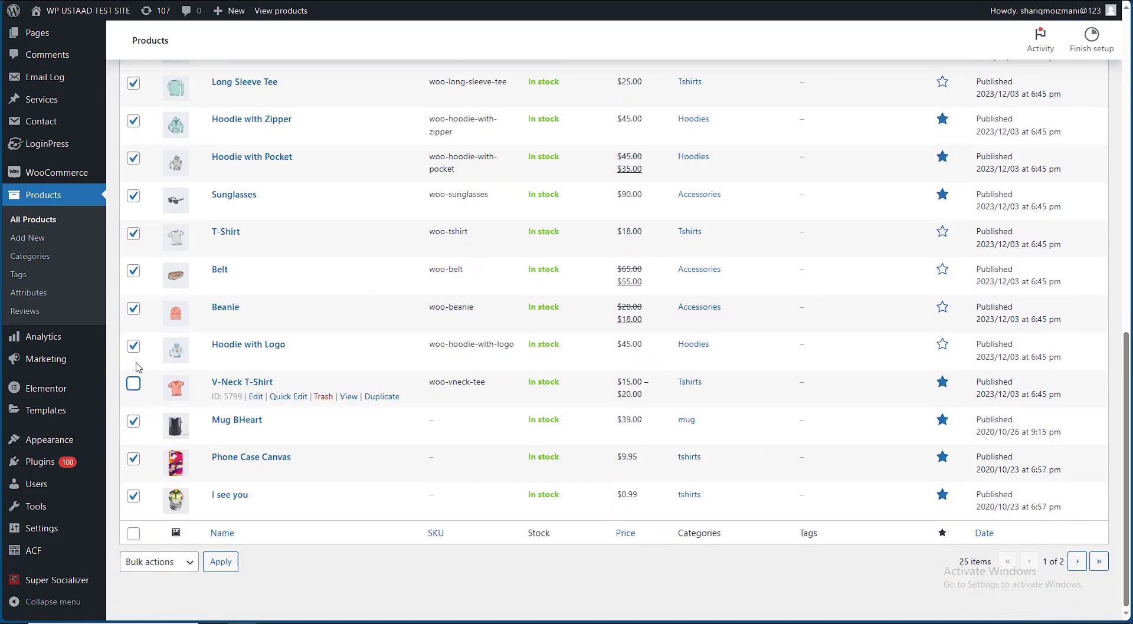
{"action": "left_click", "coordinate": [133, 421]}
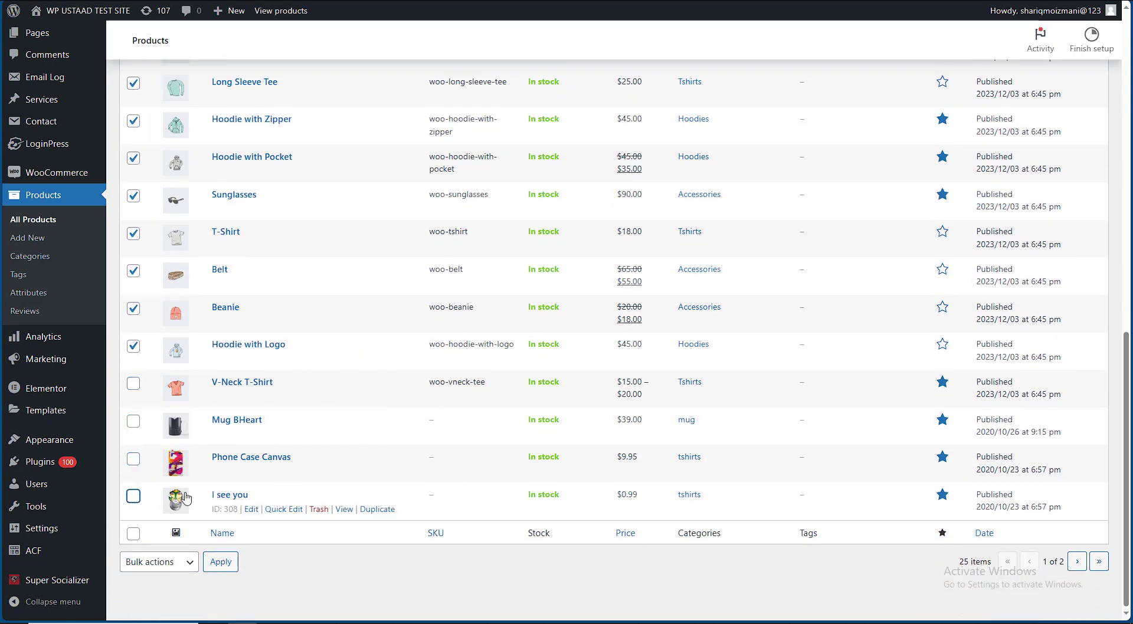
{"action": "scroll", "coordinate": [139, 495], "scroll_direction": "up", "scroll_amount": 10}
{"action": "left_click", "coordinate": [155, 448]}
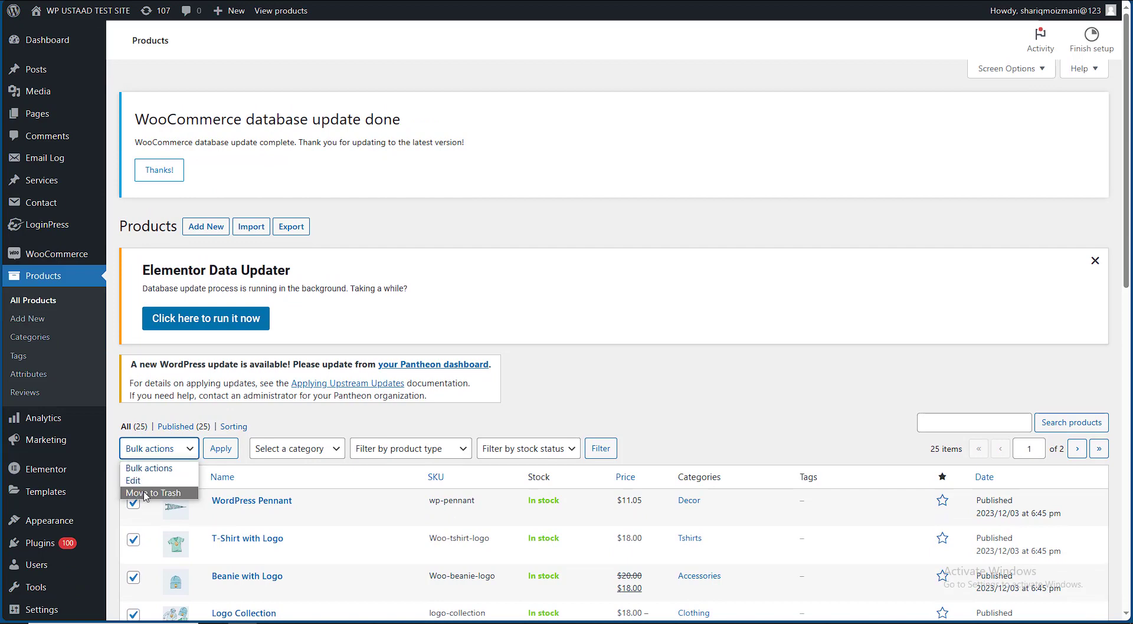
{"action": "left_click", "coordinate": [153, 493]}
{"action": "left_click", "coordinate": [218, 454]}
Look through the remaining products and move V-Neck T-Shirt to the Trash
{"action": "scroll", "coordinate": [345, 391], "scroll_direction": "down", "scroll_amount": 10}
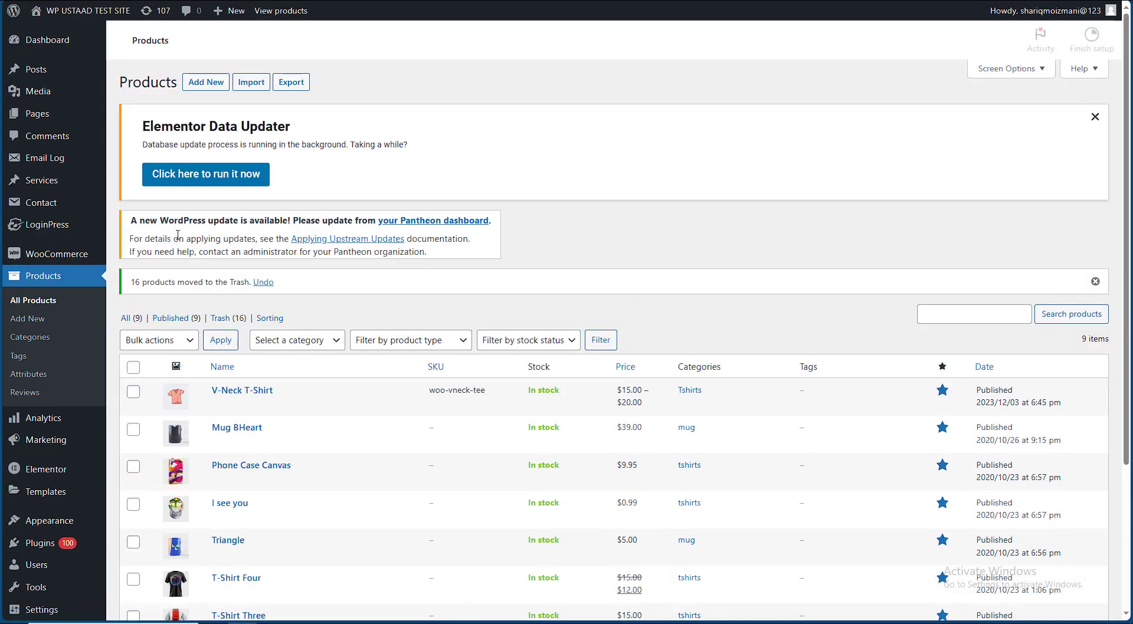
{"action": "scroll", "coordinate": [155, 455], "scroll_direction": "down", "scroll_amount": 6}
{"action": "scroll", "coordinate": [188, 328], "scroll_direction": "up", "scroll_amount": 3}
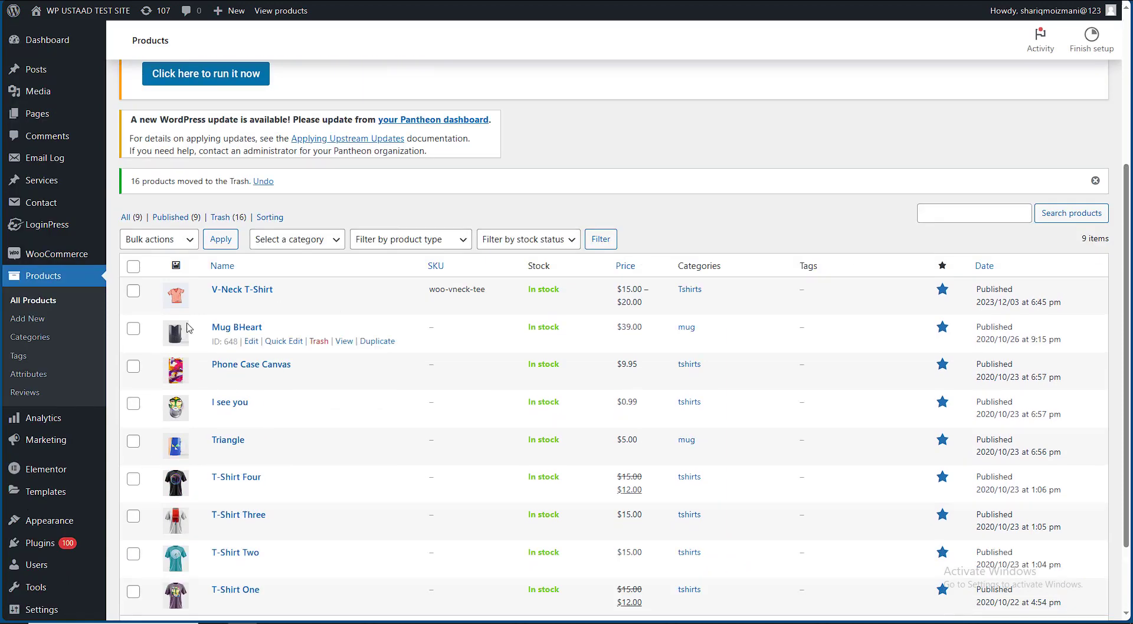
{"action": "left_click", "coordinate": [322, 305]}
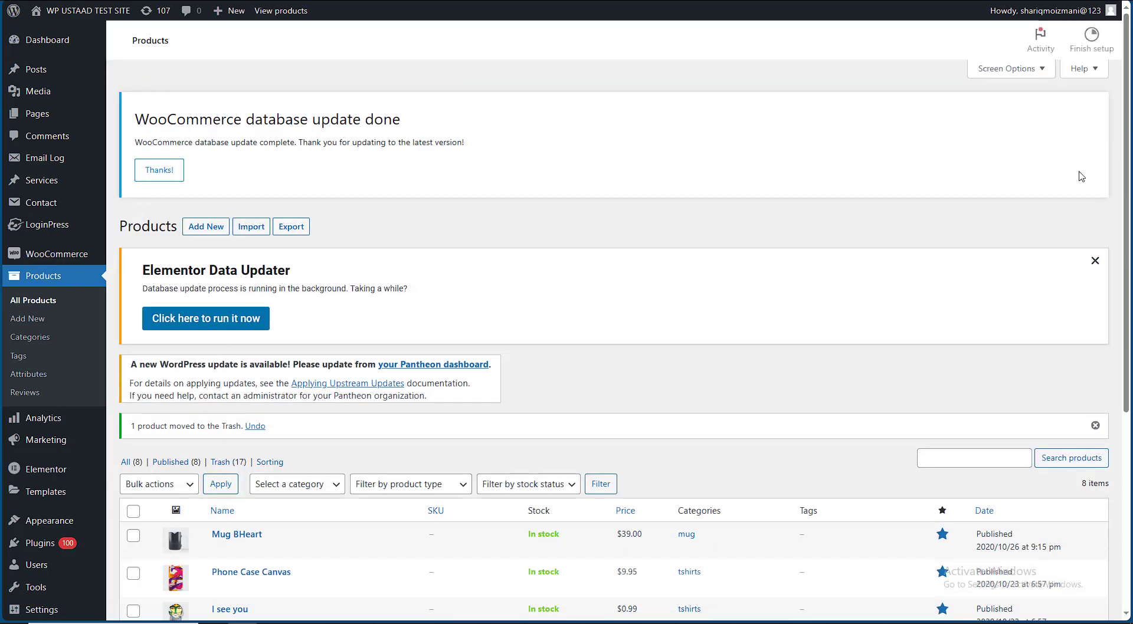
Generate a CSV export of the products with all columns, product types and categories, leaving custom meta out
{"action": "left_click_drag", "start_coordinate": [1082, 201], "coordinate": [318, 238]}
{"action": "left_click", "coordinate": [298, 228]}
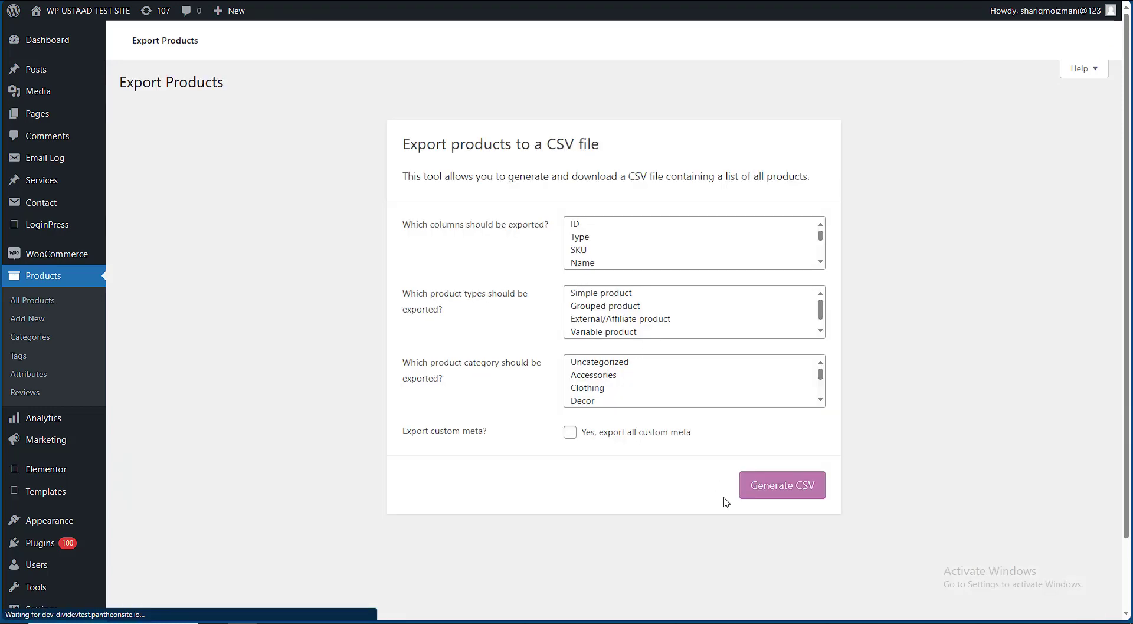
{"action": "scroll", "coordinate": [761, 385], "scroll_direction": "down", "scroll_amount": 3}
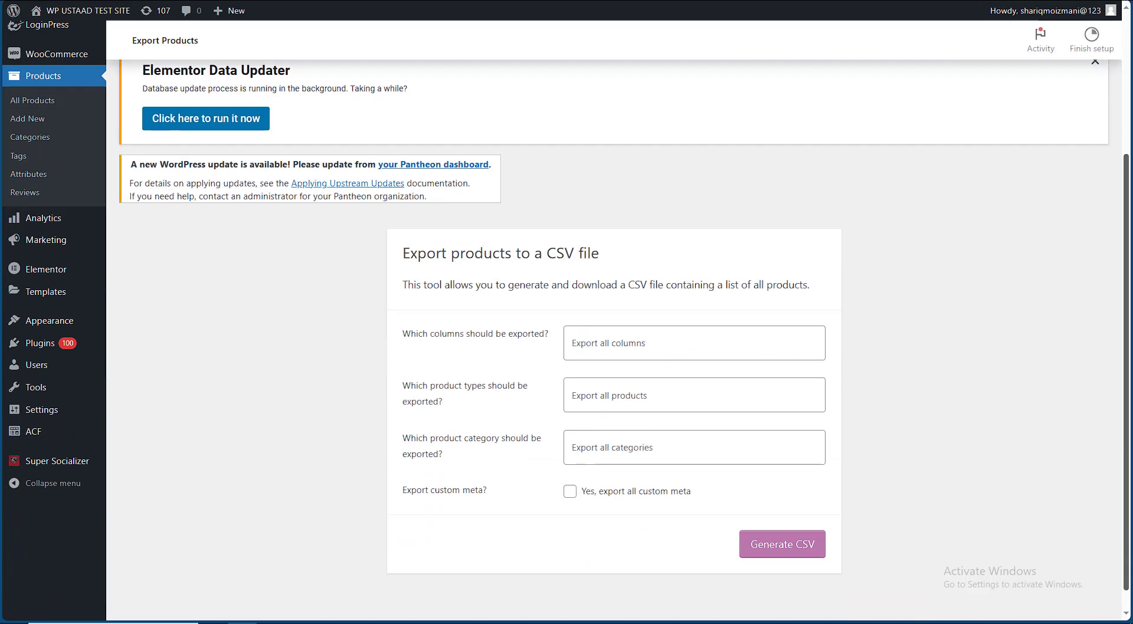
{"action": "scroll", "coordinate": [887, 472], "scroll_direction": "down", "scroll_amount": 1}
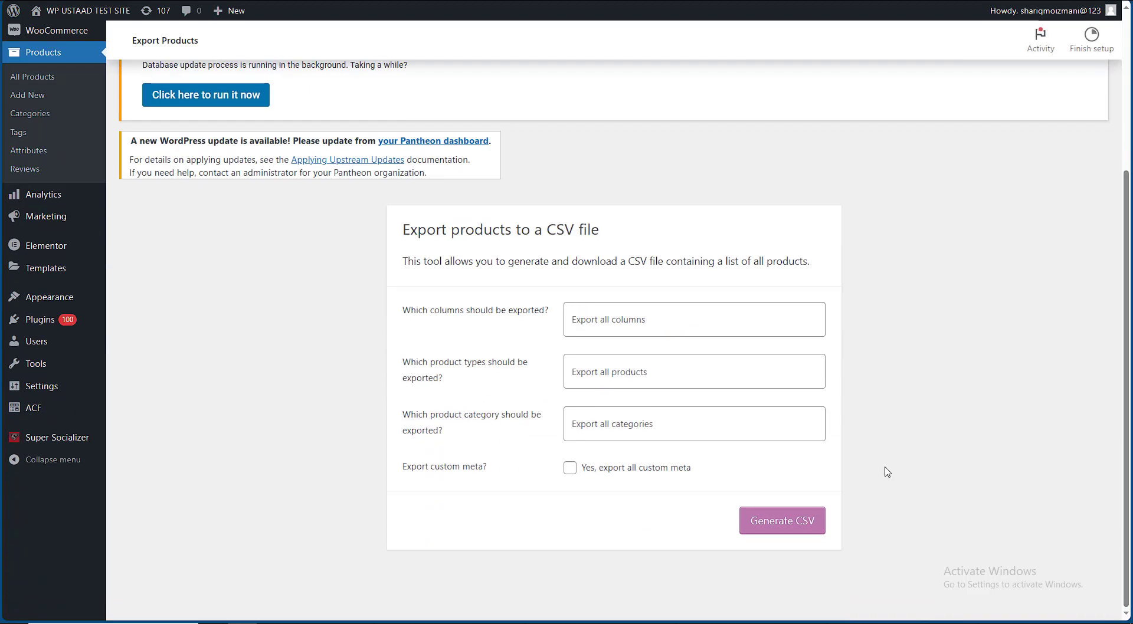
{"action": "left_click", "coordinate": [766, 515]}
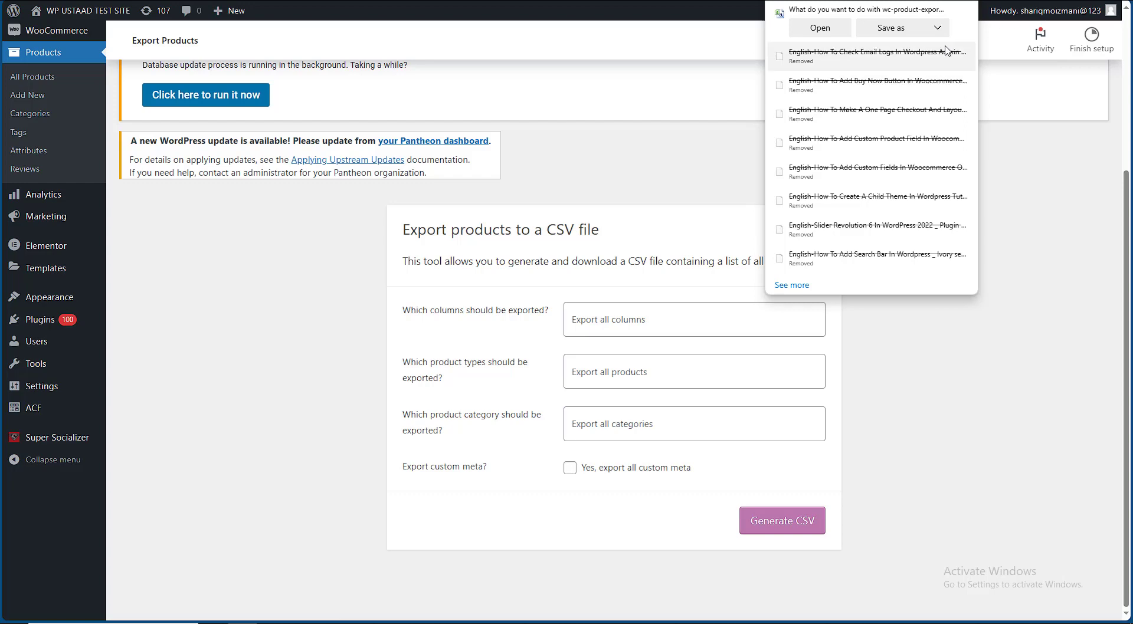
Return to the list of all products and show only the published ones
{"action": "scroll", "coordinate": [614, 354], "scroll_direction": "up", "scroll_amount": 4}
{"action": "left_click", "coordinate": [33, 300]}
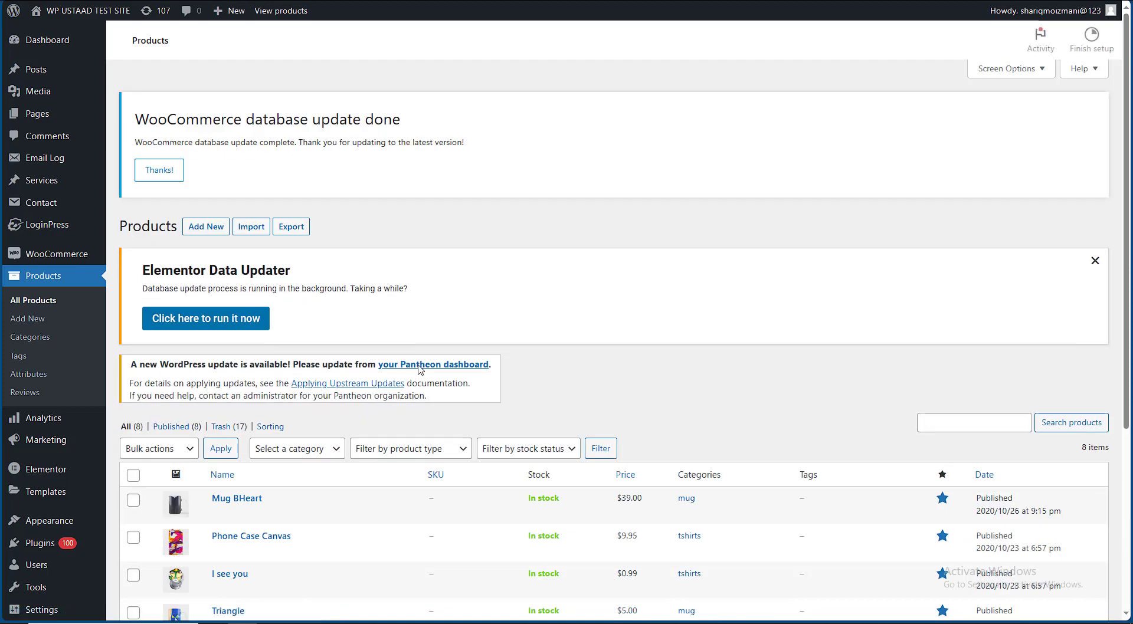
{"action": "left_click", "coordinate": [187, 426]}
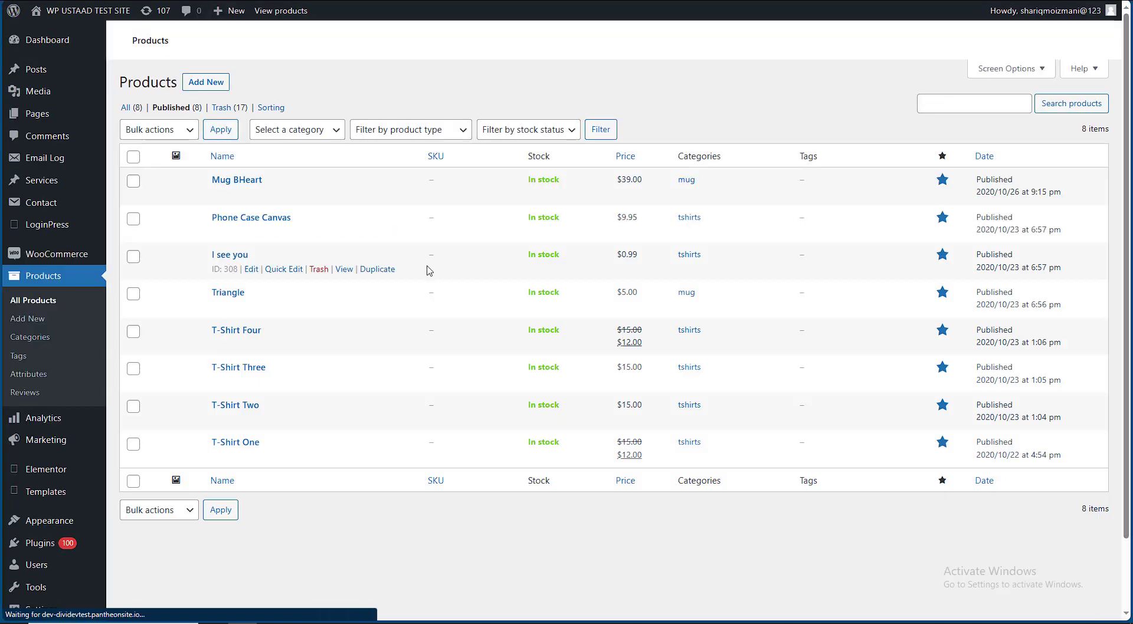
{"action": "left_click_drag", "start_coordinate": [429, 270], "coordinate": [120, 226]}
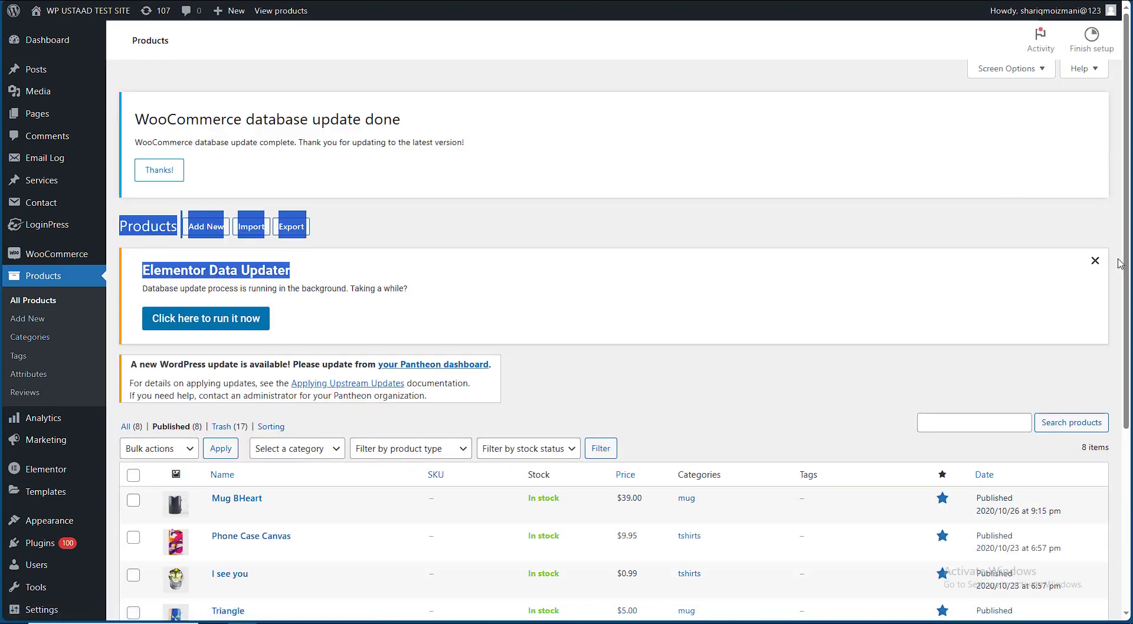
{"action": "left_click", "coordinate": [576, 410]}
{"action": "scroll", "coordinate": [575, 410], "scroll_direction": "down", "scroll_amount": 3}
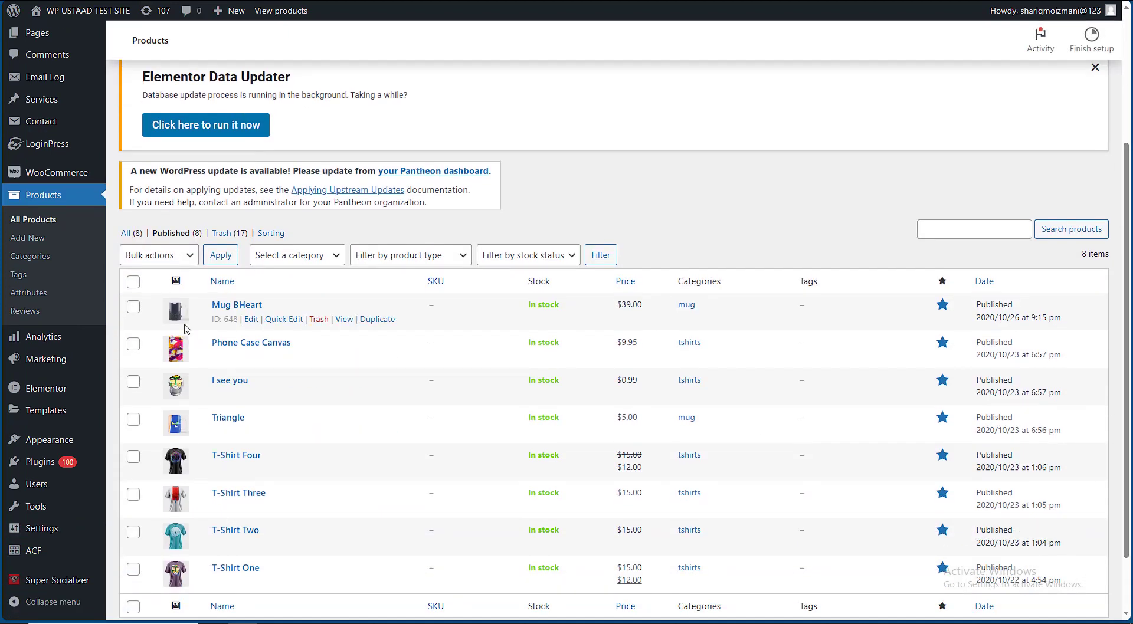
Move all published products in the list to the Trash with a bulk action
{"action": "left_click", "coordinate": [134, 282]}
{"action": "left_click", "coordinate": [158, 255]}
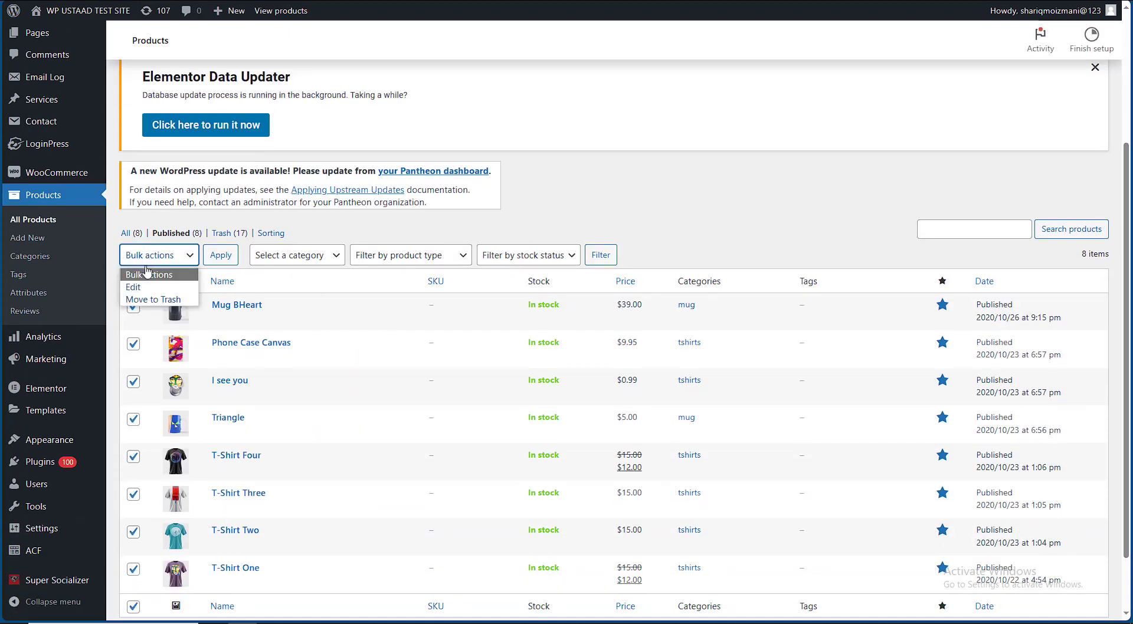
{"action": "left_click", "coordinate": [151, 299]}
{"action": "left_click", "coordinate": [222, 258]}
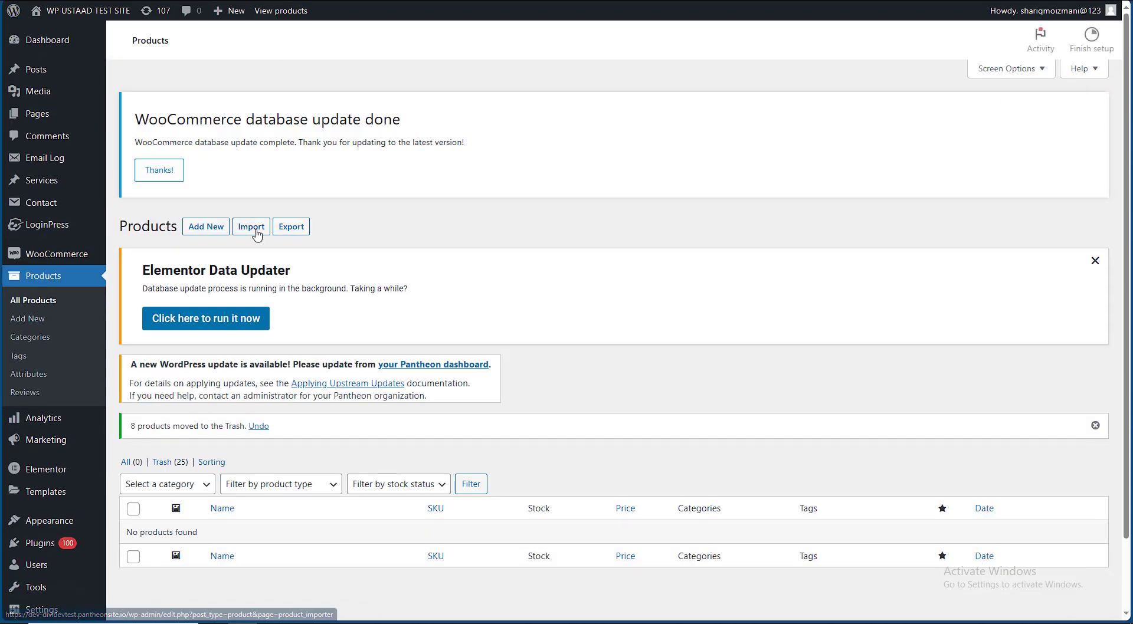
Start a product import and choose the exported file wc-product-export-3-12-2023-1701629271044.csv as its source
{"action": "left_click", "coordinate": [251, 227]}
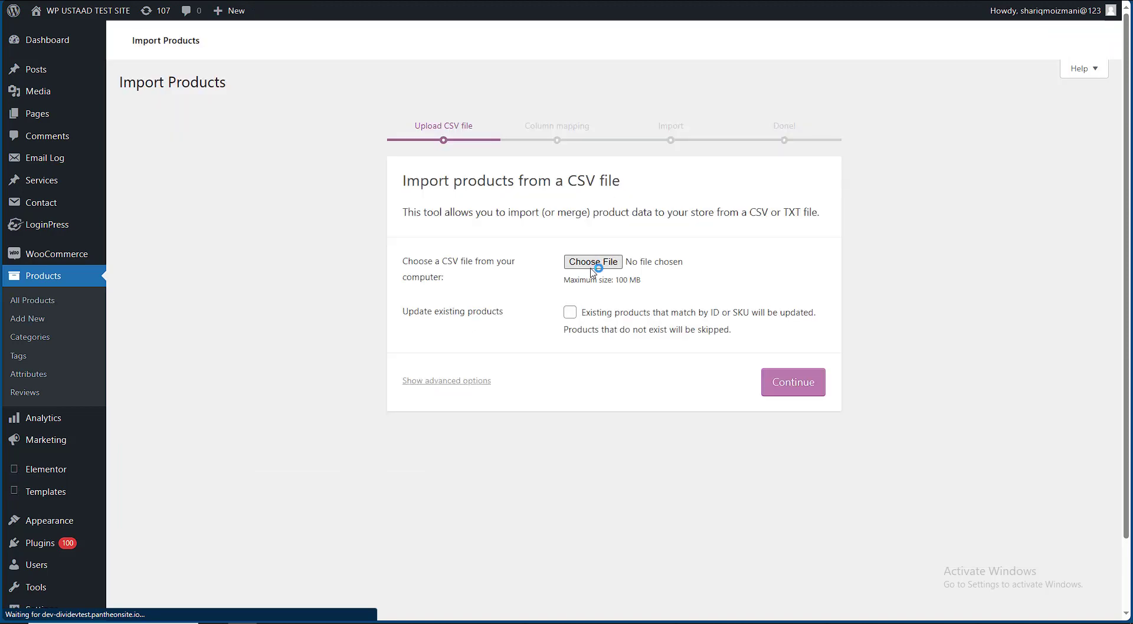
{"action": "left_click", "coordinate": [595, 266]}
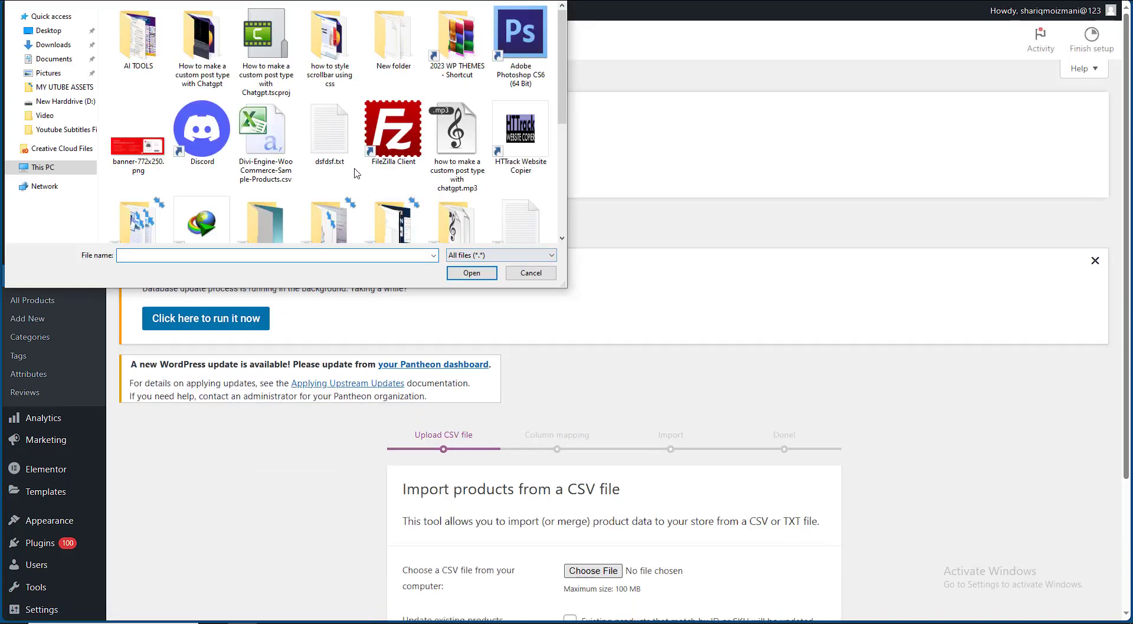
{"action": "scroll", "coordinate": [307, 163], "scroll_direction": "down", "scroll_amount": 3}
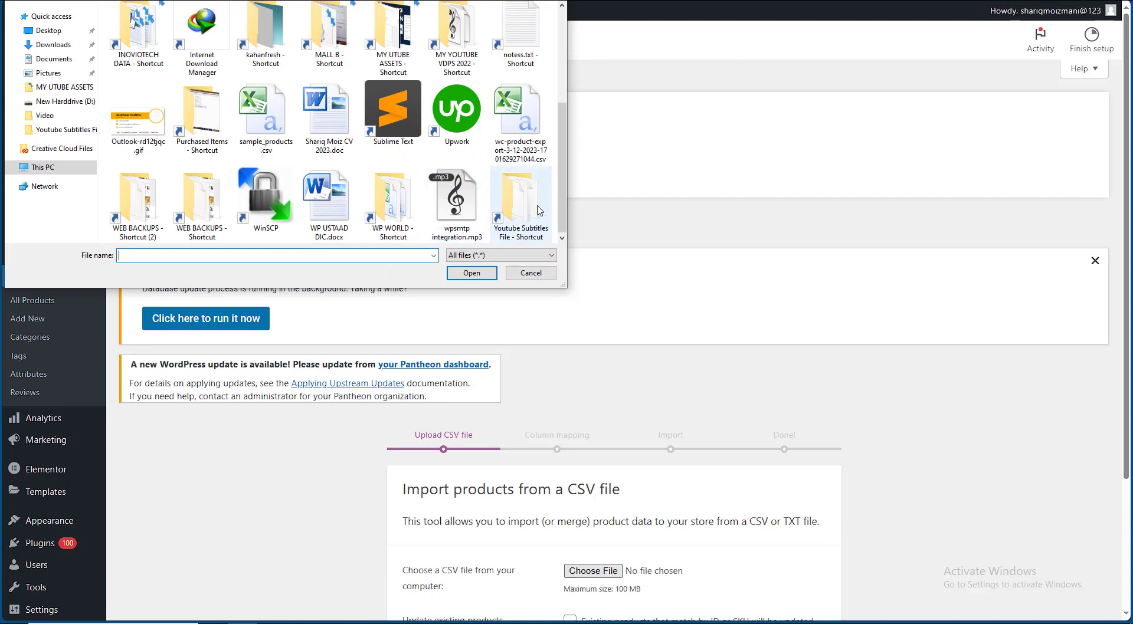
{"action": "double_click", "coordinate": [517, 118]}
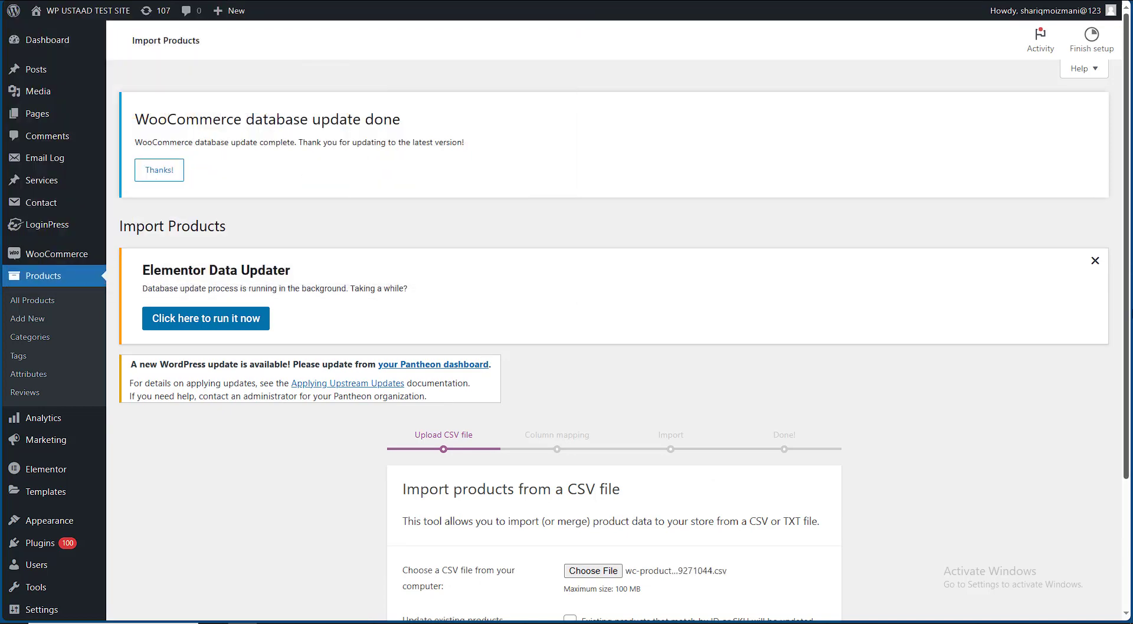
Upload the CSV without updating existing products, keep the suggested column mapping and run the importer to completion
{"action": "scroll", "coordinate": [483, 356], "scroll_direction": "down", "scroll_amount": 3}
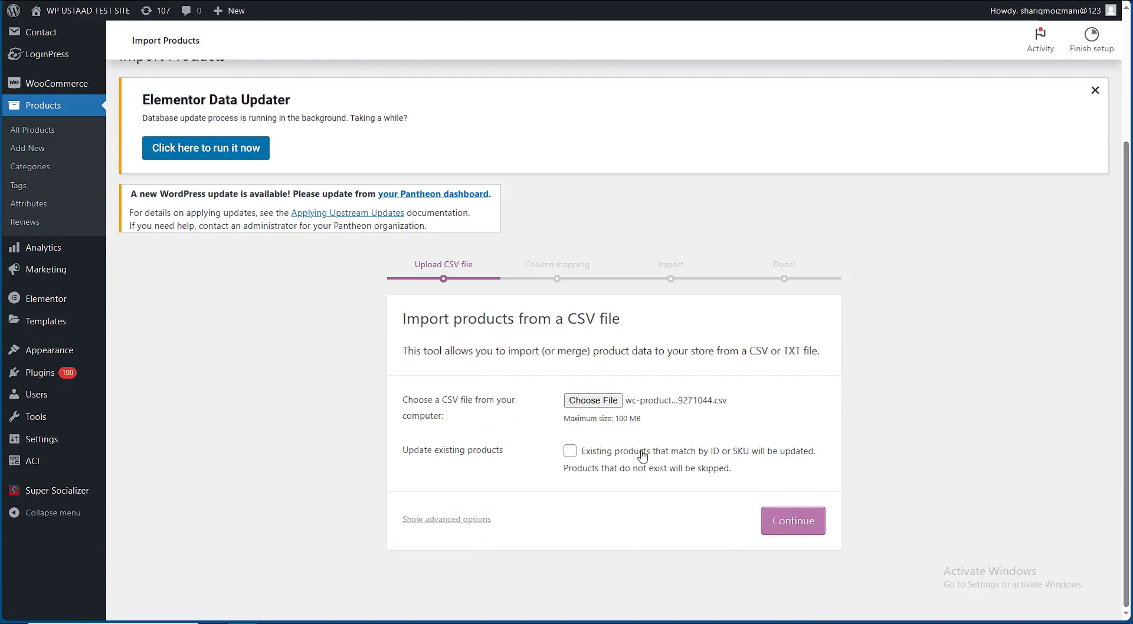
{"action": "left_click", "coordinate": [800, 527]}
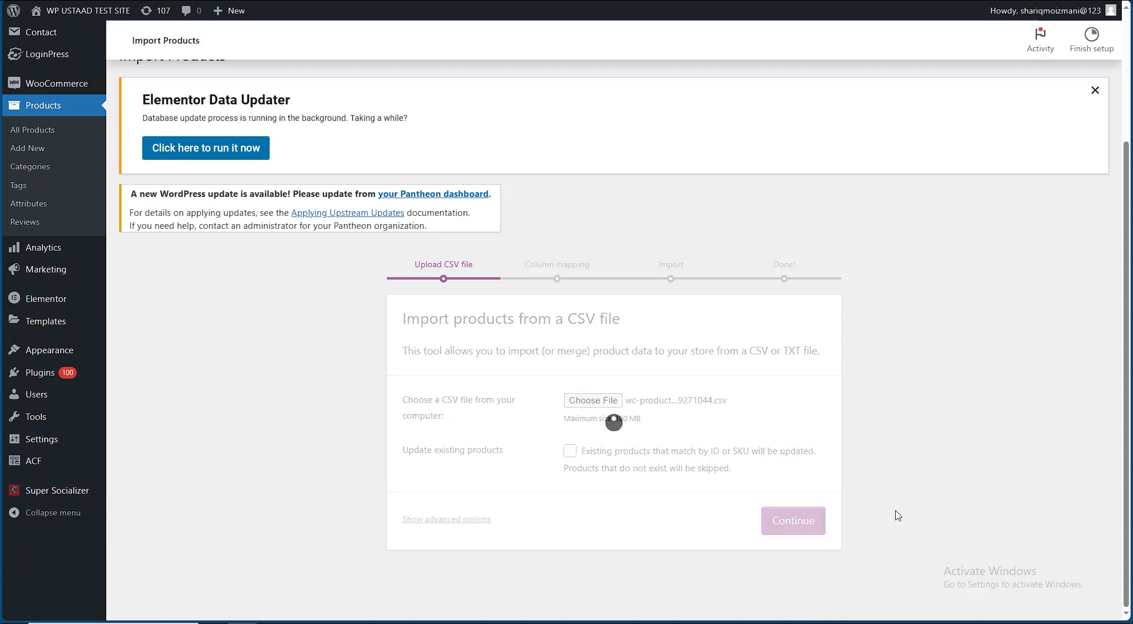
{"action": "scroll", "coordinate": [778, 501], "scroll_direction": "down", "scroll_amount": 20}
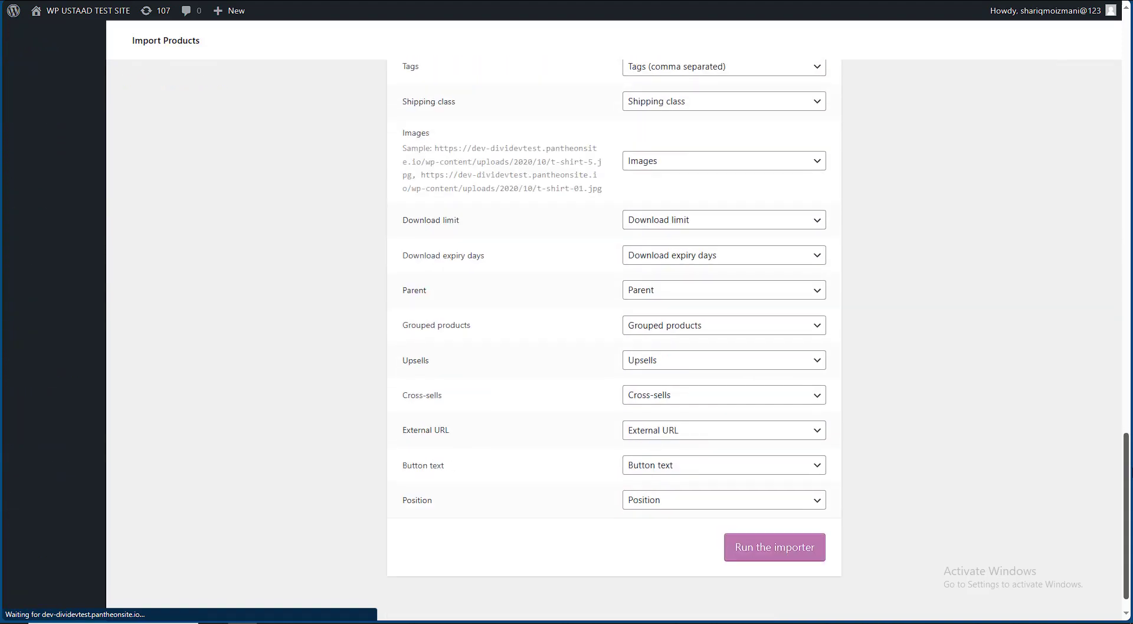
{"action": "left_click", "coordinate": [774, 549]}
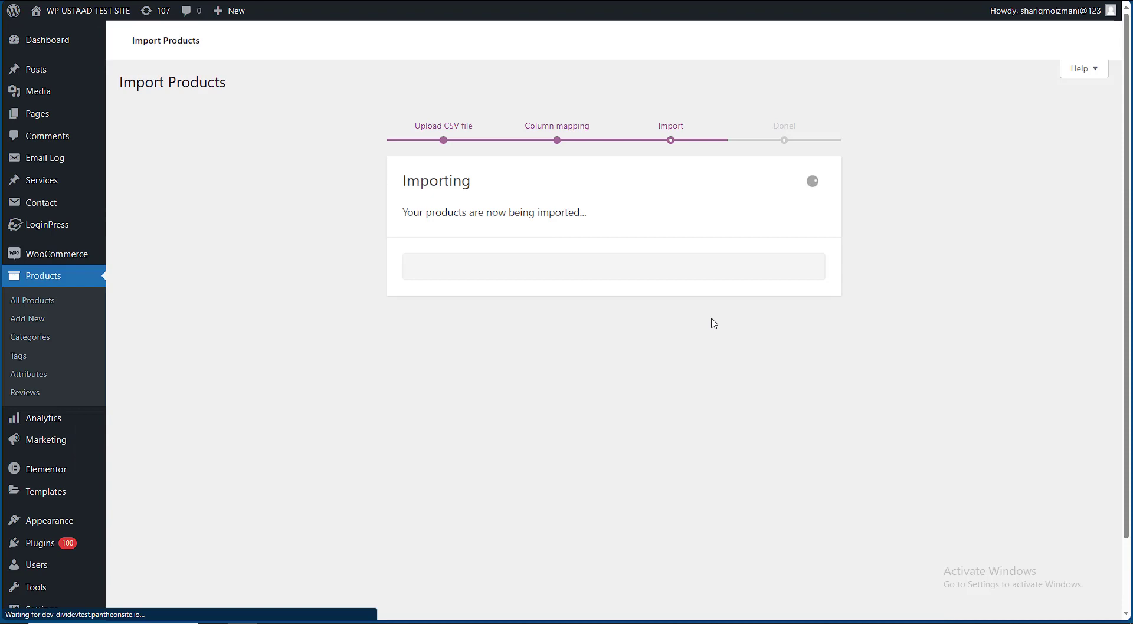
{"action": "scroll", "coordinate": [1078, 437], "scroll_direction": "down", "scroll_amount": 2}
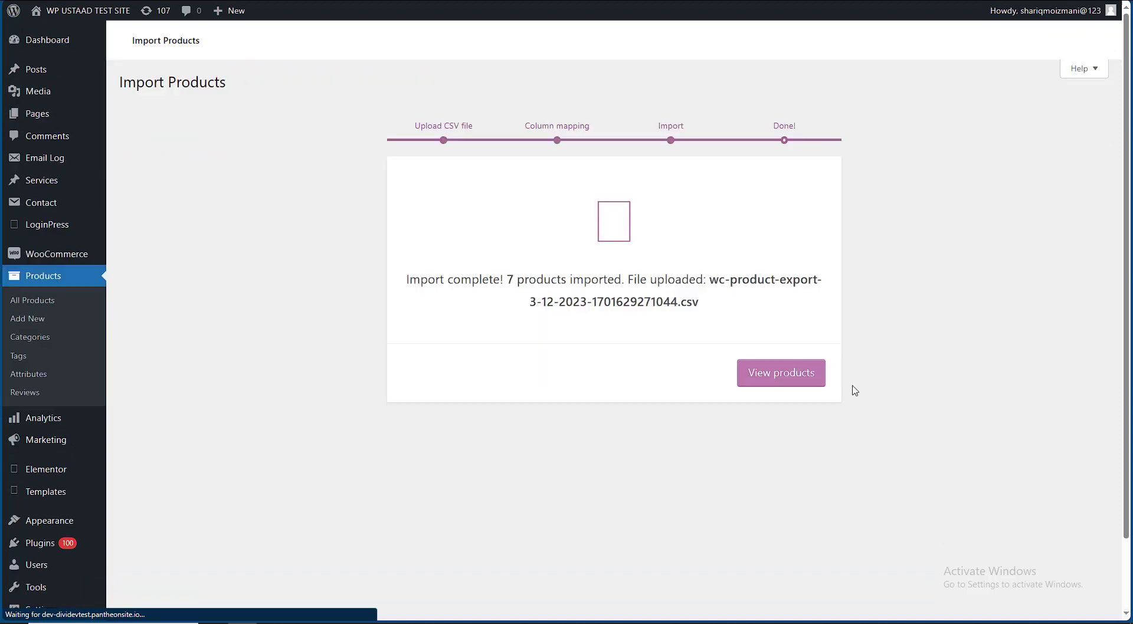
{"action": "scroll", "coordinate": [811, 454], "scroll_direction": "down", "scroll_amount": 1}
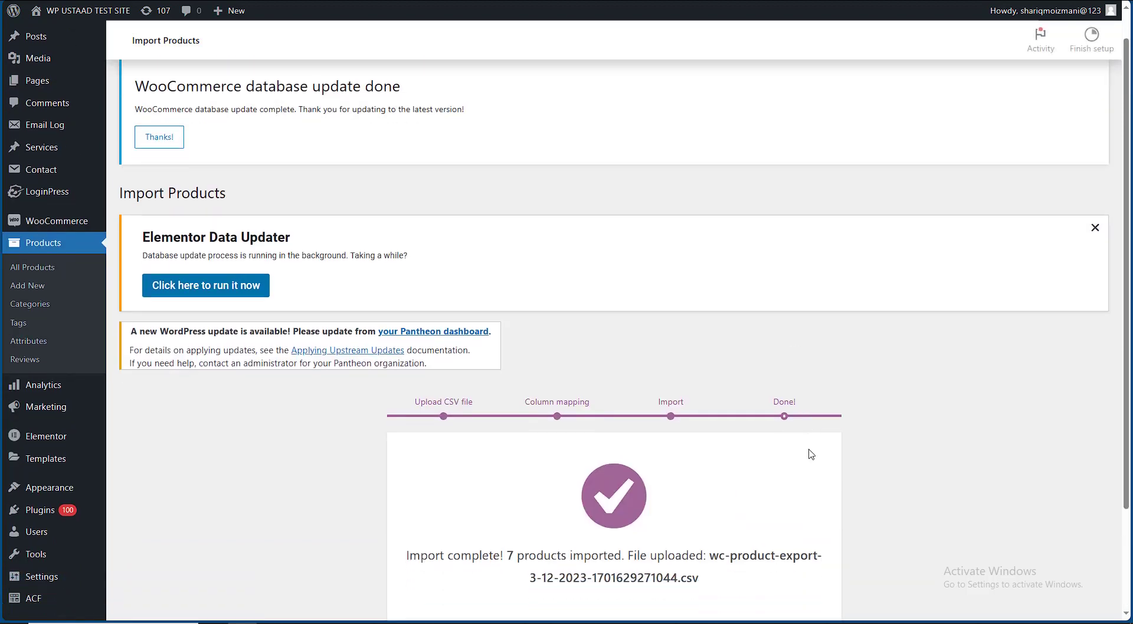
View the imported products in the product list and open the list of trashed products
{"action": "scroll", "coordinate": [810, 454], "scroll_direction": "down", "scroll_amount": 2}
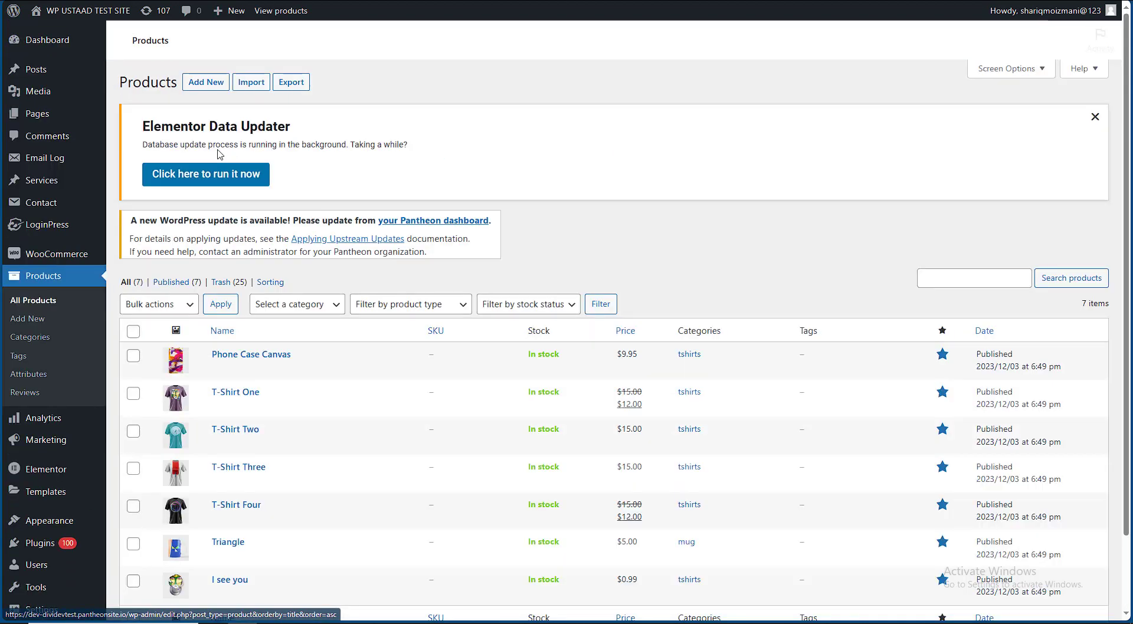
{"action": "scroll", "coordinate": [231, 276], "scroll_direction": "down", "scroll_amount": 4}
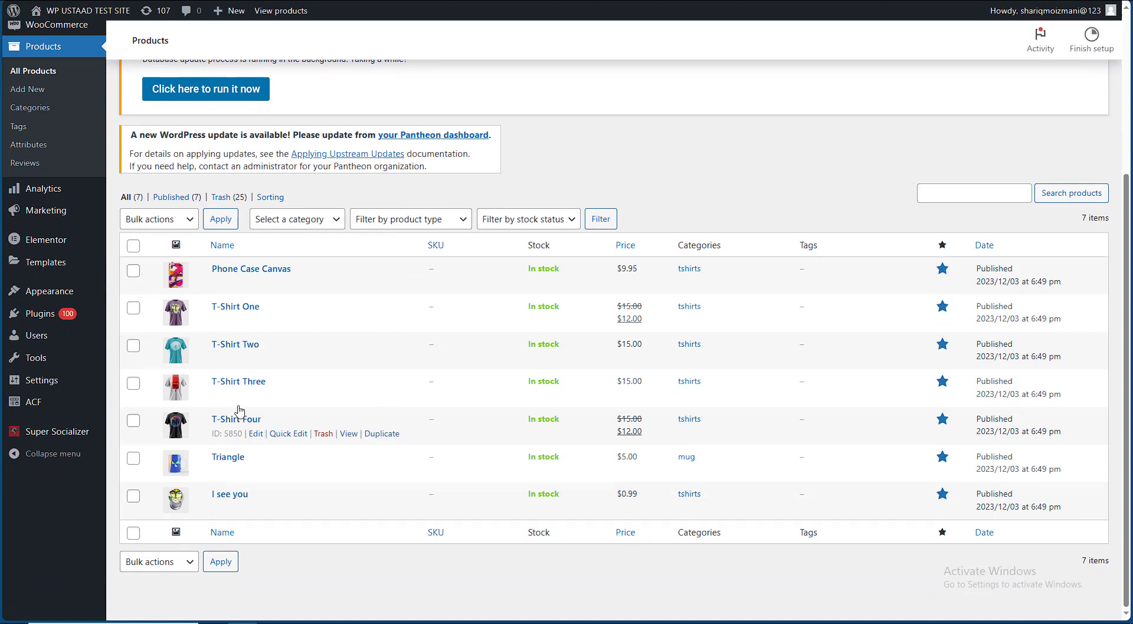
{"action": "left_click", "coordinate": [238, 200]}
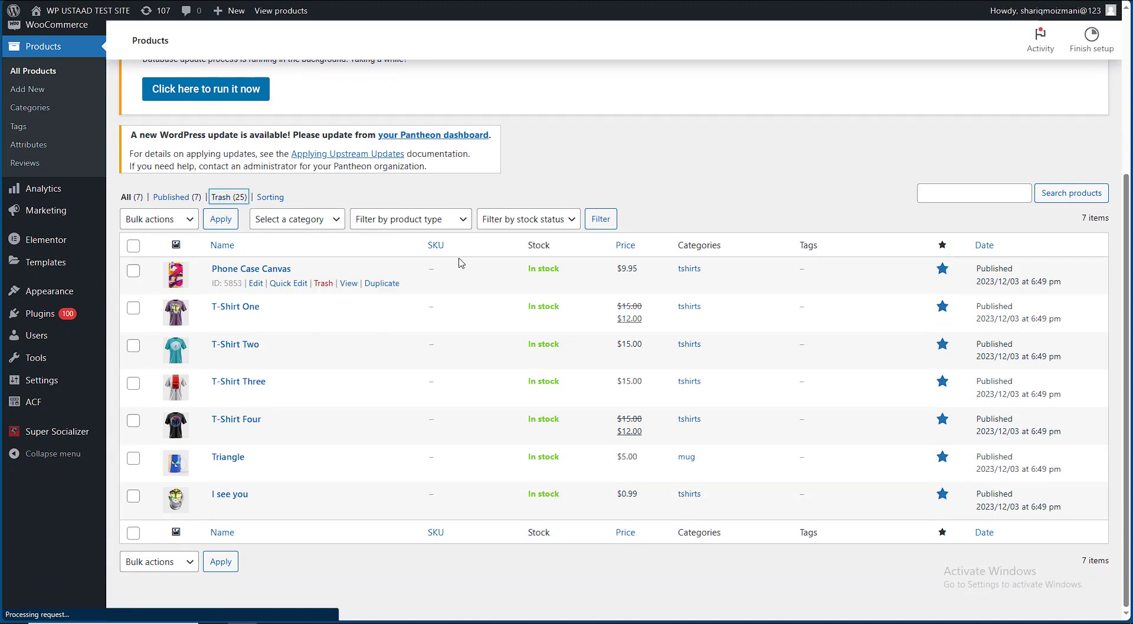
Look through the list of trashed products
{"action": "scroll", "coordinate": [461, 263], "scroll_direction": "down", "scroll_amount": 6}
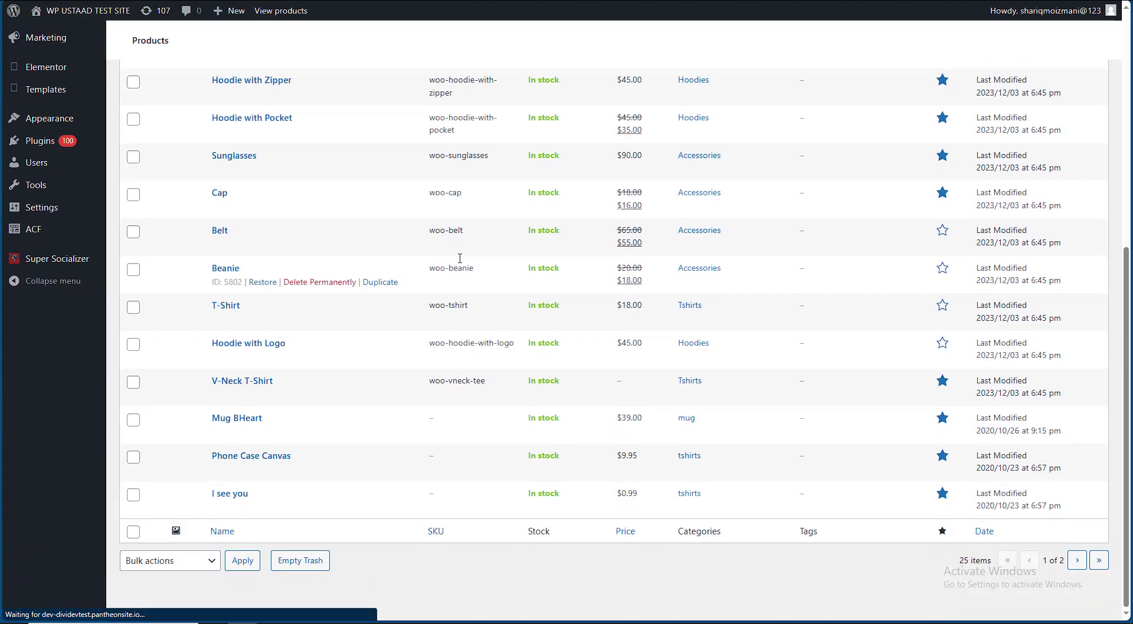
{"action": "scroll", "coordinate": [461, 263], "scroll_direction": "up", "scroll_amount": 5}
{"action": "scroll", "coordinate": [462, 263], "scroll_direction": "down", "scroll_amount": 6}
{"action": "scroll", "coordinate": [265, 470], "scroll_direction": "up", "scroll_amount": 4}
{"action": "scroll", "coordinate": [246, 485], "scroll_direction": "down", "scroll_amount": 4}
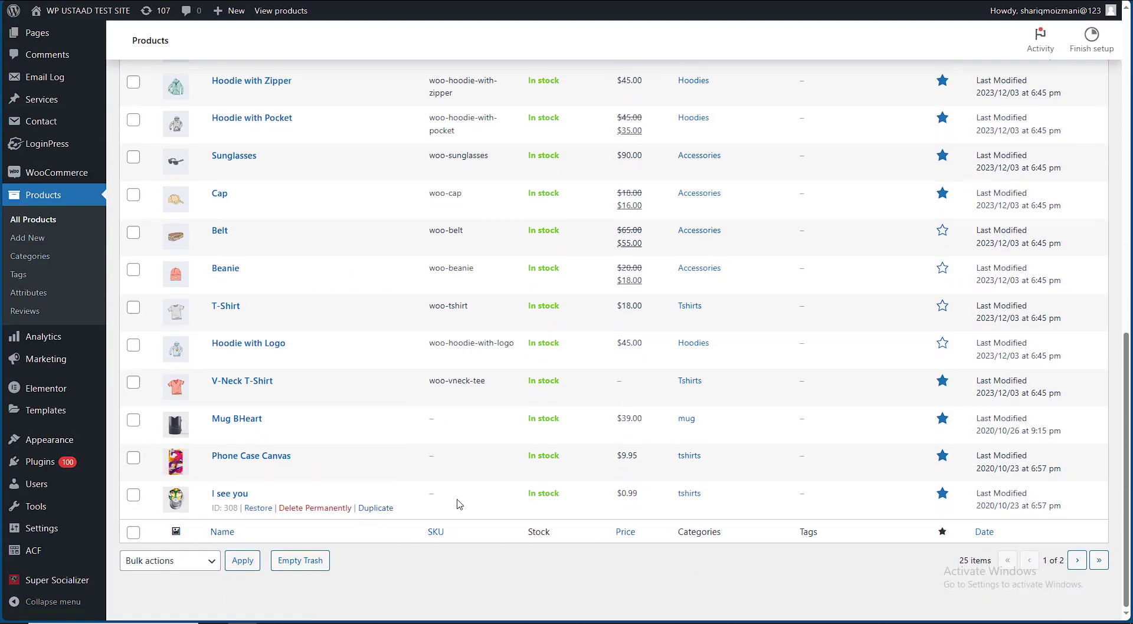
{"action": "scroll", "coordinate": [750, 466], "scroll_direction": "up", "scroll_amount": 10}
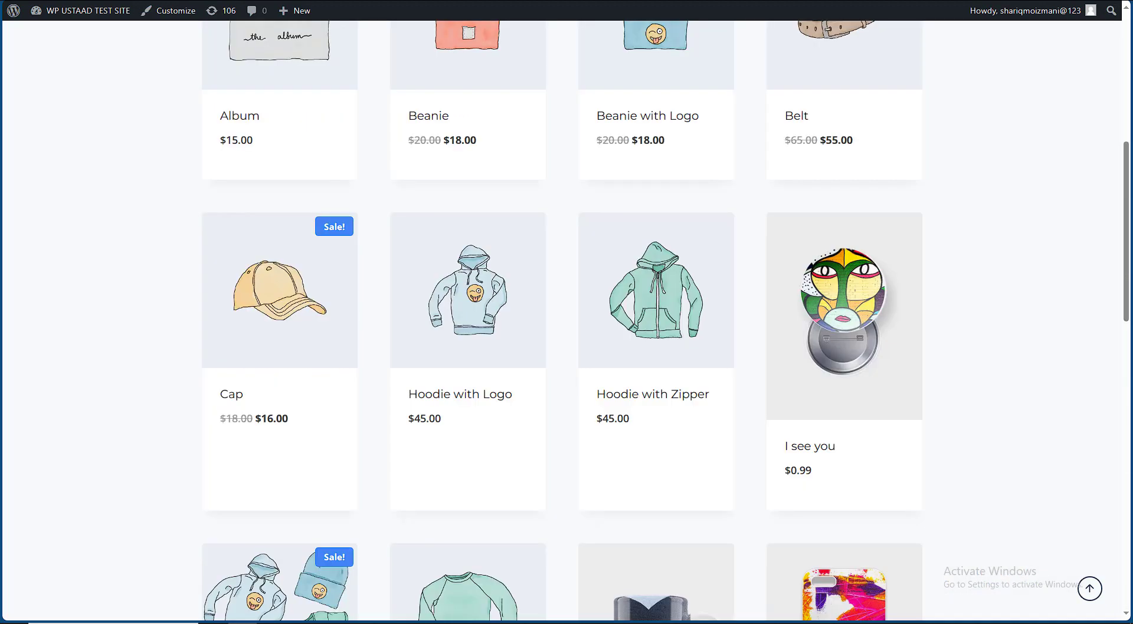
Reload the storefront's shop page and examine the re-imported products with their images and prices
{"action": "left_click", "coordinate": [268, 264]}
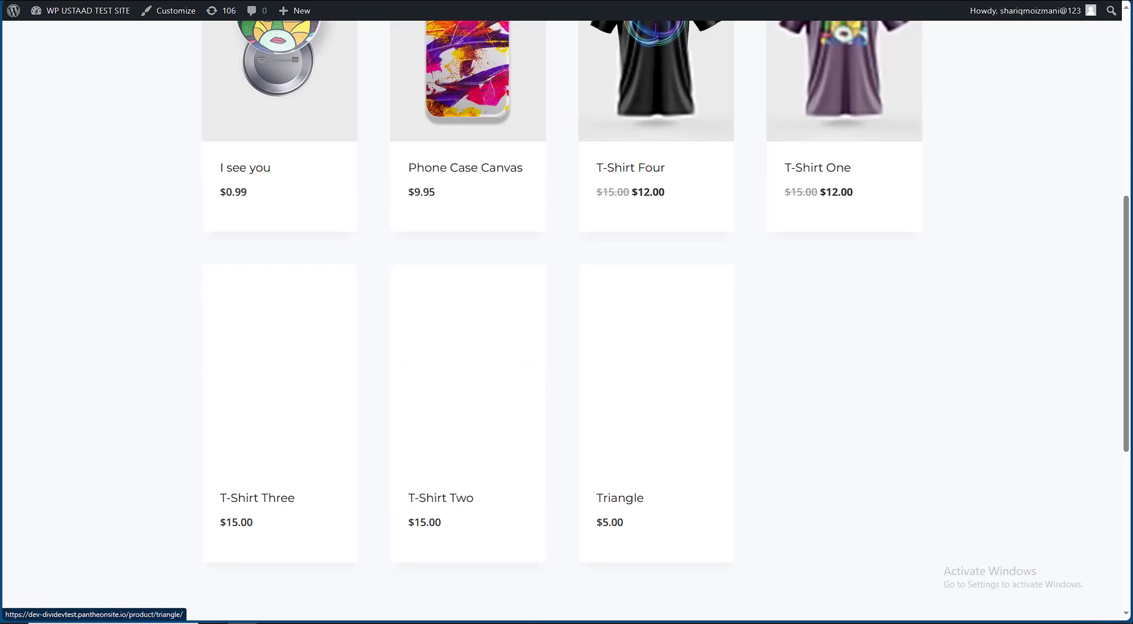
{"action": "scroll", "coordinate": [574, 293], "scroll_direction": "up", "scroll_amount": 3}
{"action": "scroll", "coordinate": [775, 398], "scroll_direction": "up", "scroll_amount": 2}
{"action": "scroll", "coordinate": [776, 398], "scroll_direction": "down", "scroll_amount": 5}
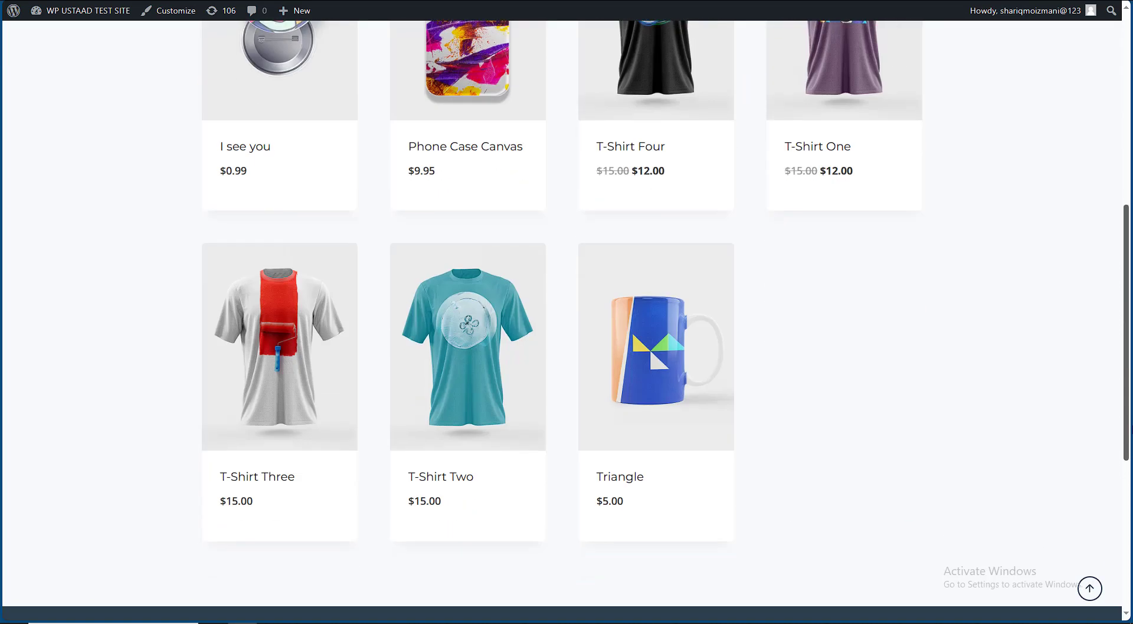
{"action": "scroll", "coordinate": [775, 398], "scroll_direction": "up", "scroll_amount": 2}
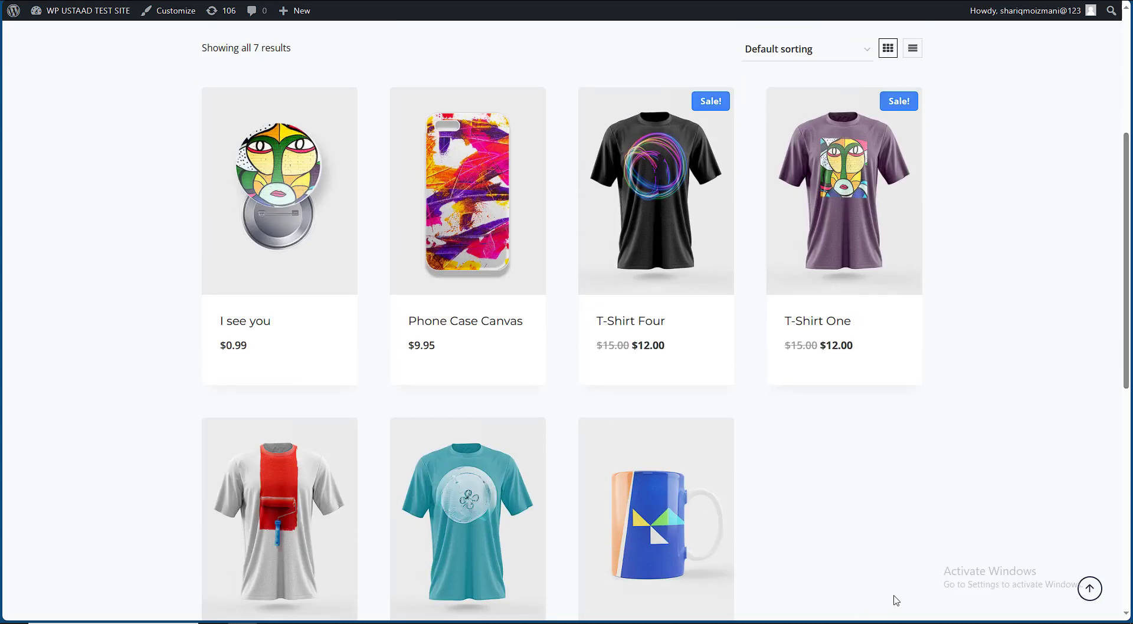